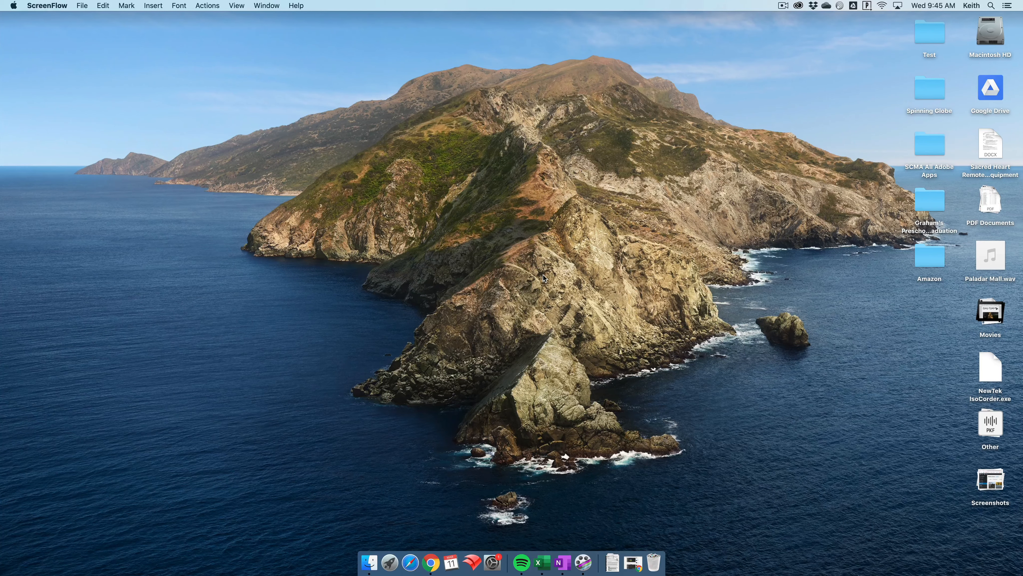
- Launch GarageBand and create a new empty project
key("super+space")
type("garage")
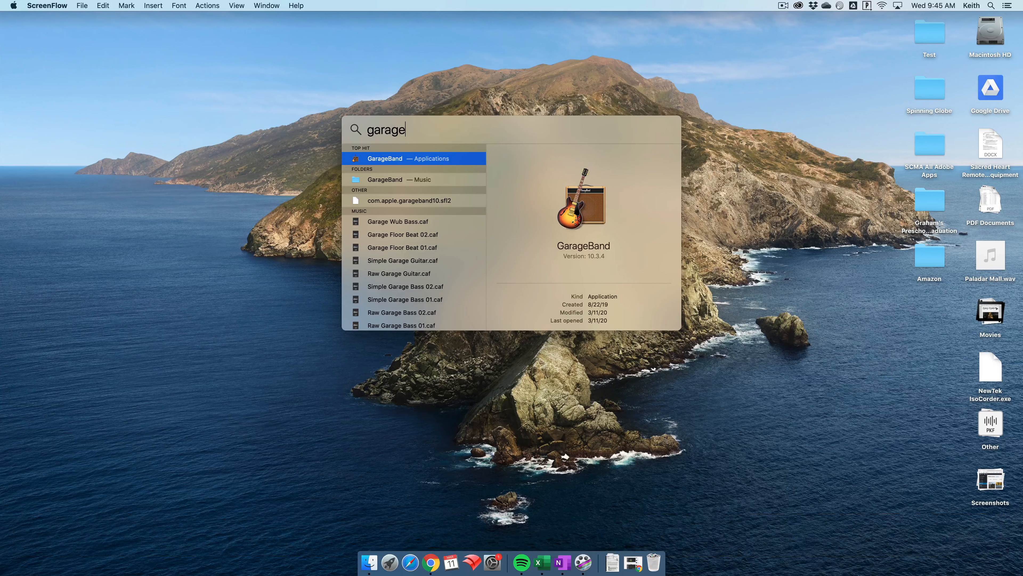
key("Return")
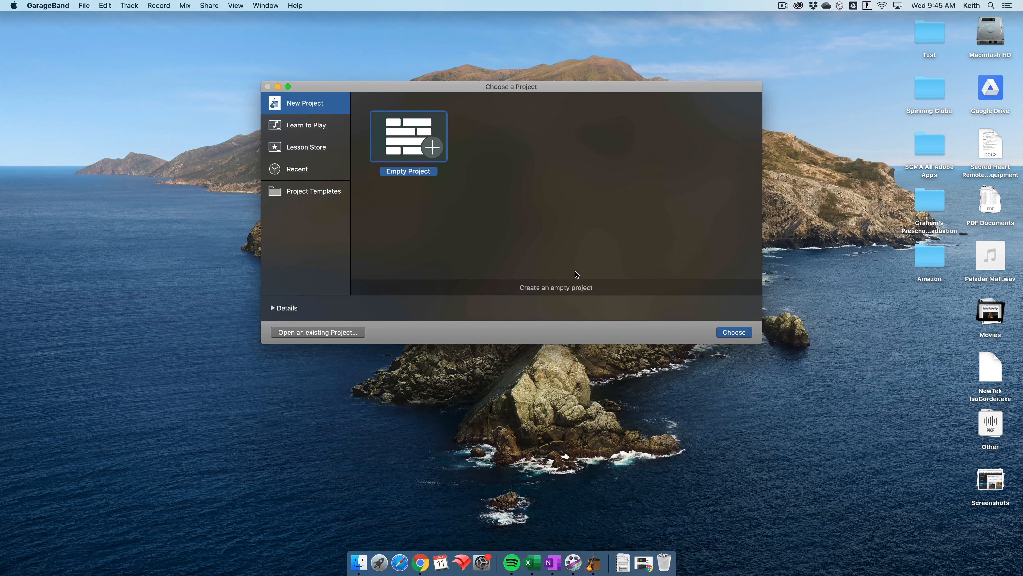
left_click(732, 333)
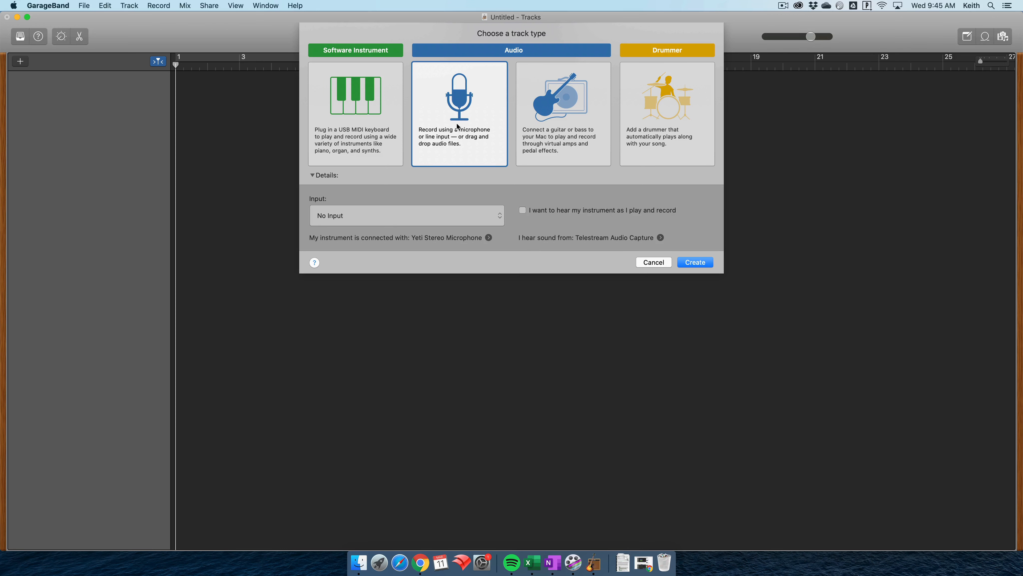
- Create an audio track of the microphone type, leaving its input set to No Input
left_click(345, 215)
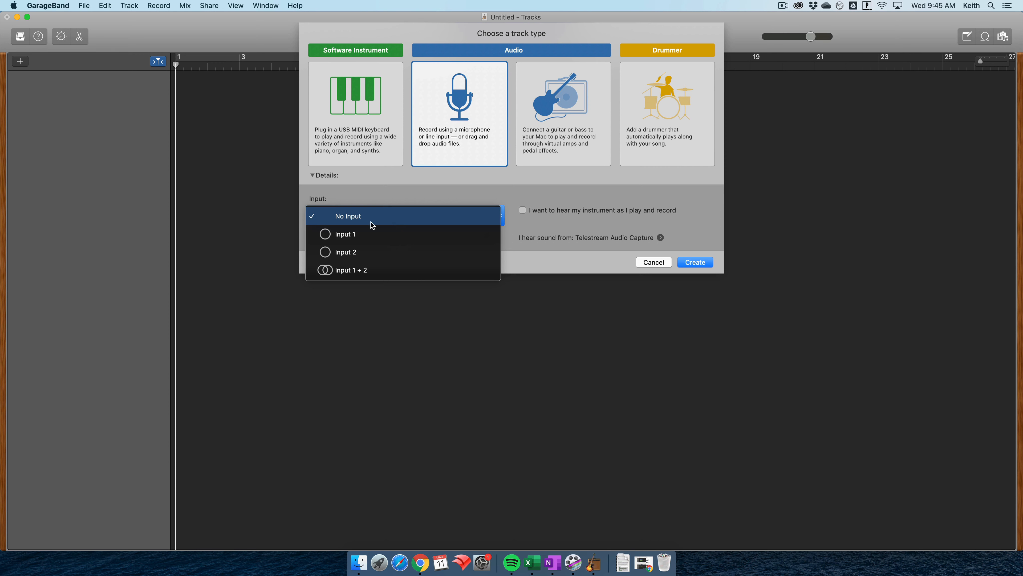
left_click(568, 263)
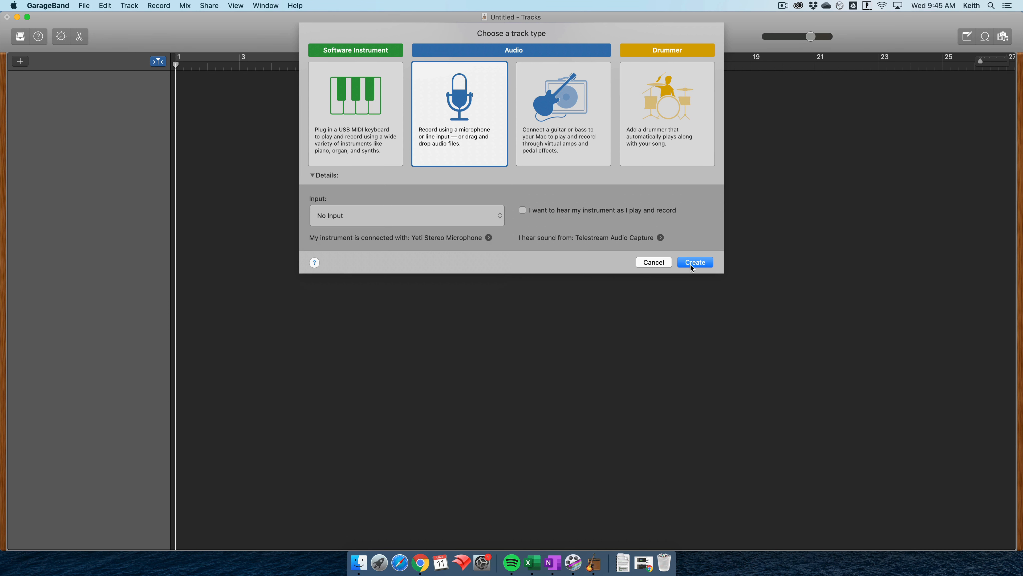
left_click(689, 263)
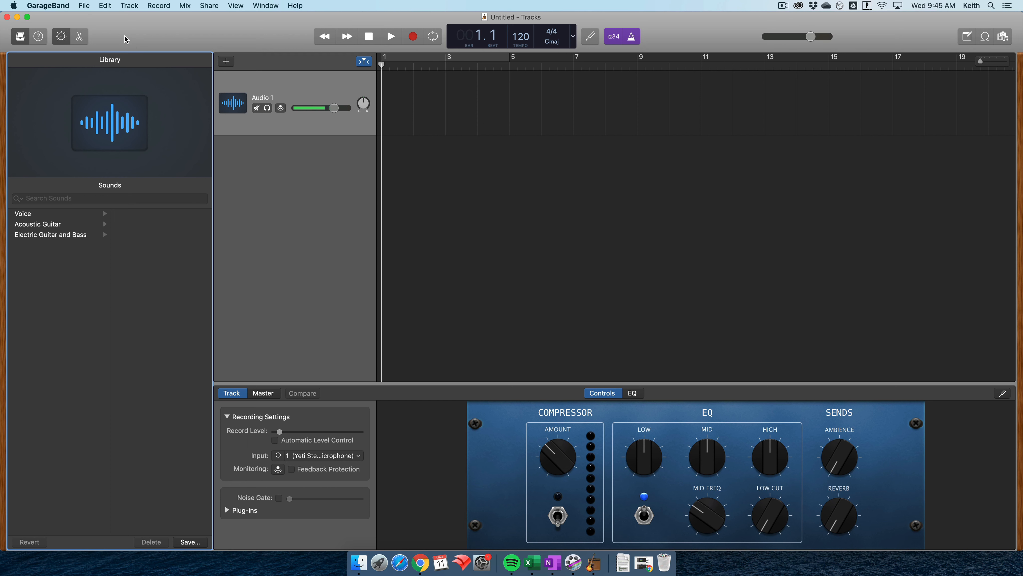
- Save the project as Demo in a new folder named Demo Project inside the GarageBand folder
left_click(84, 5)
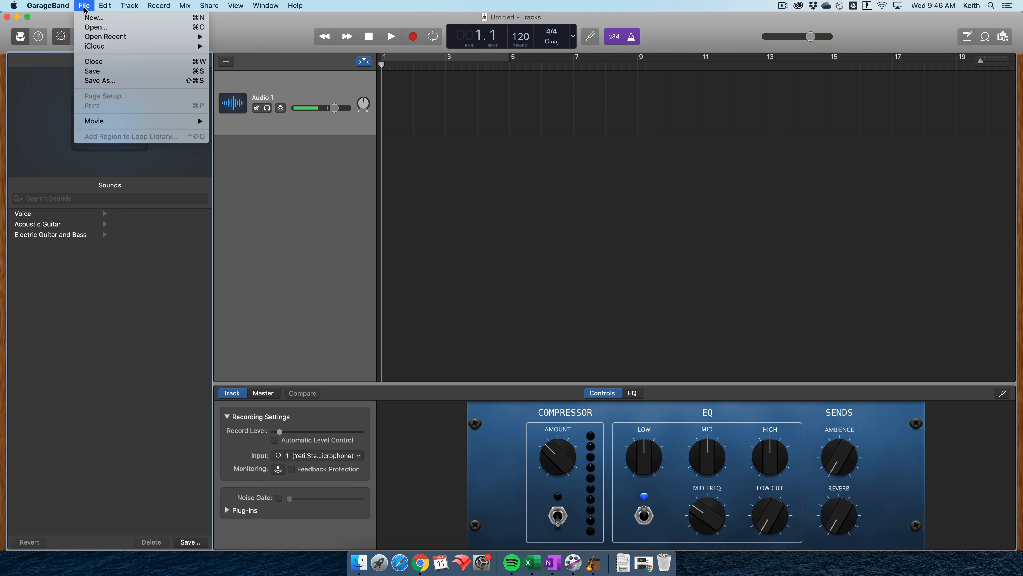
left_click(99, 81)
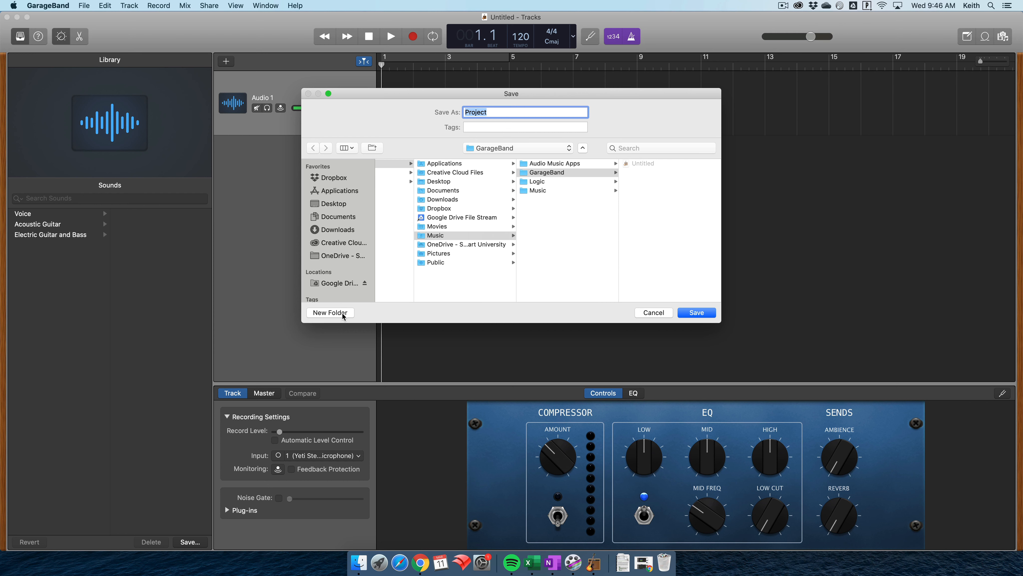
left_click(330, 313)
key("shift")
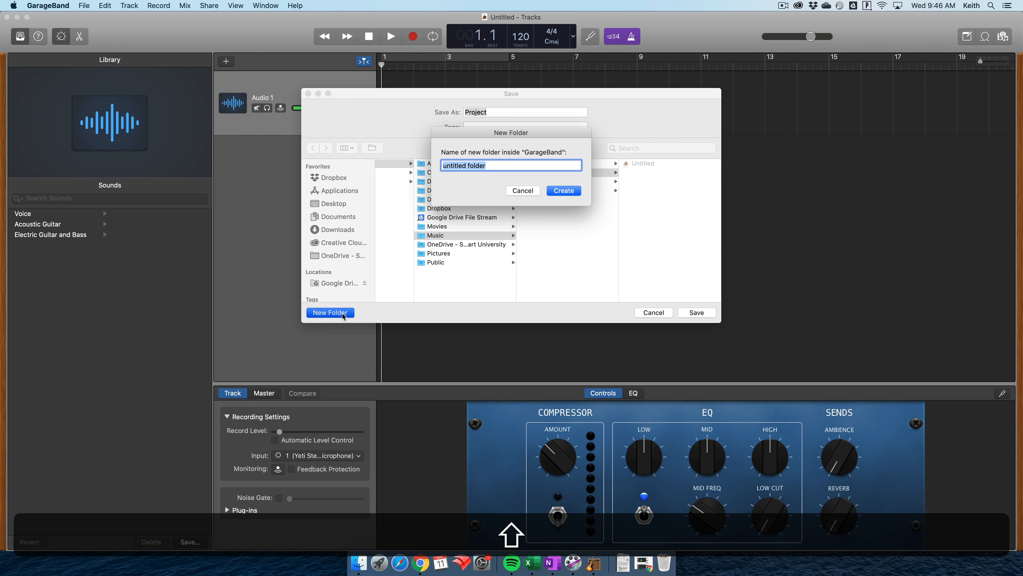
type("Demo Project")
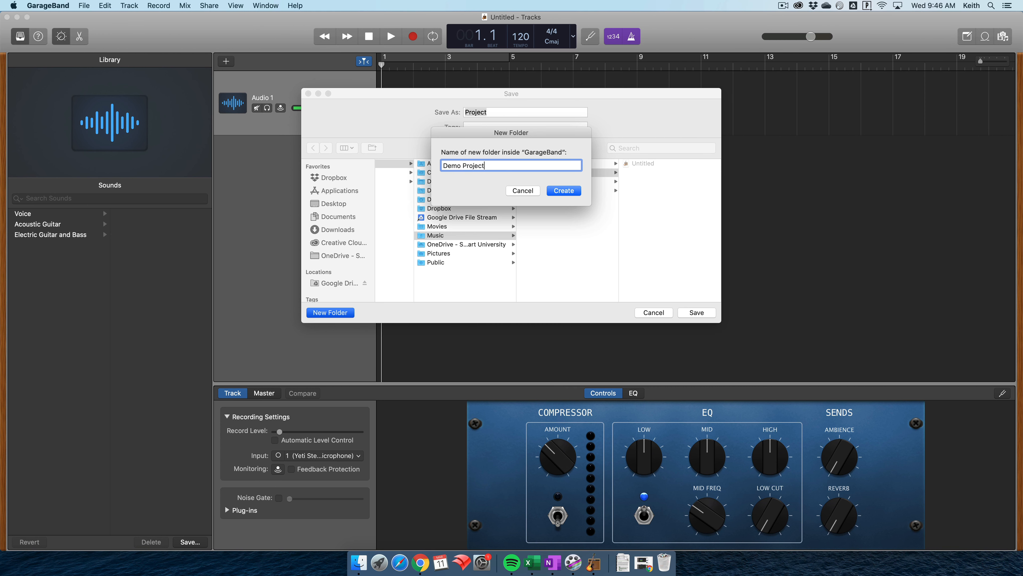
key("Return")
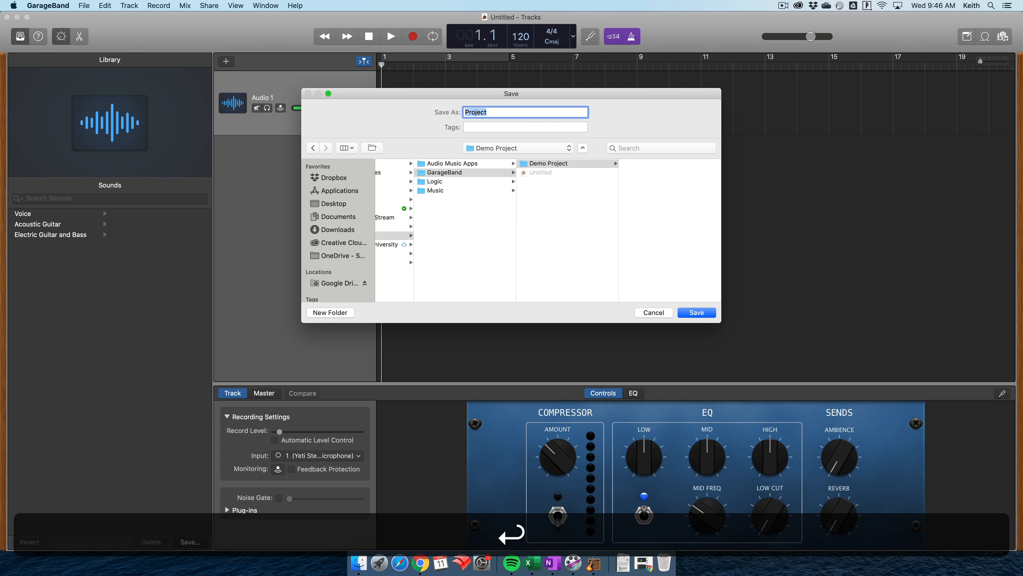
type("Demo")
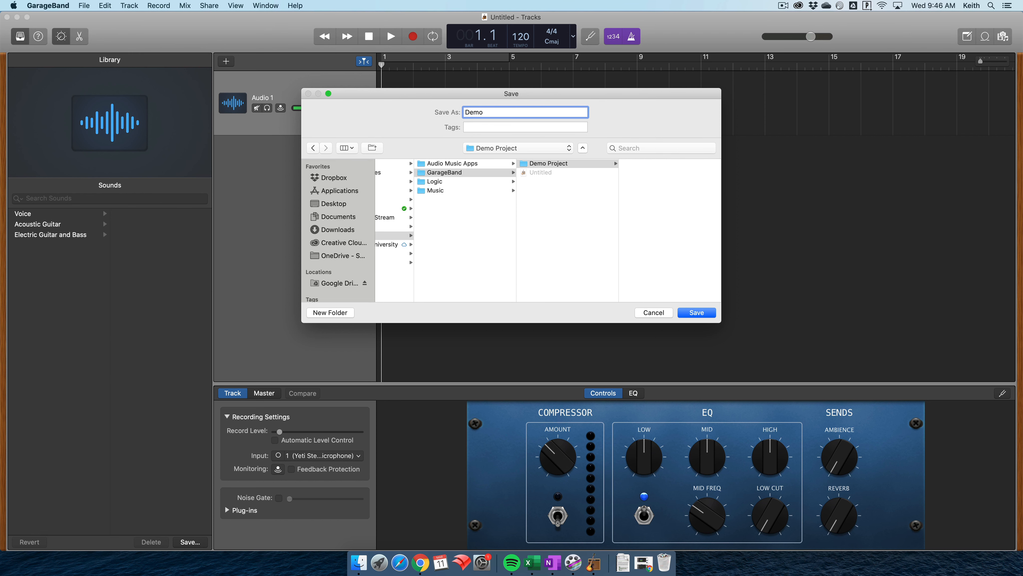
key("Return")
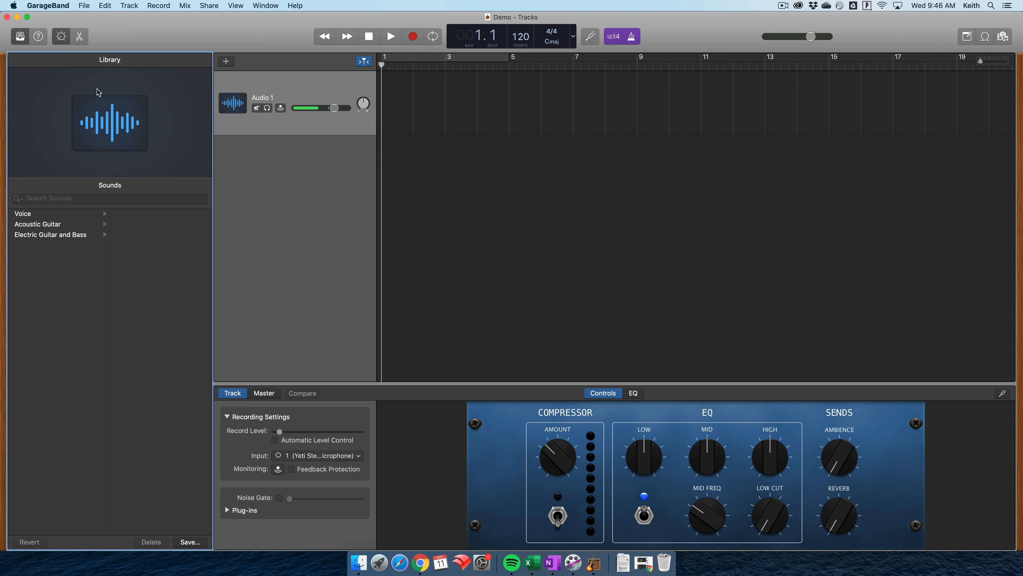
- Hide the Library and switch the project display from beats to Time
left_click(21, 38)
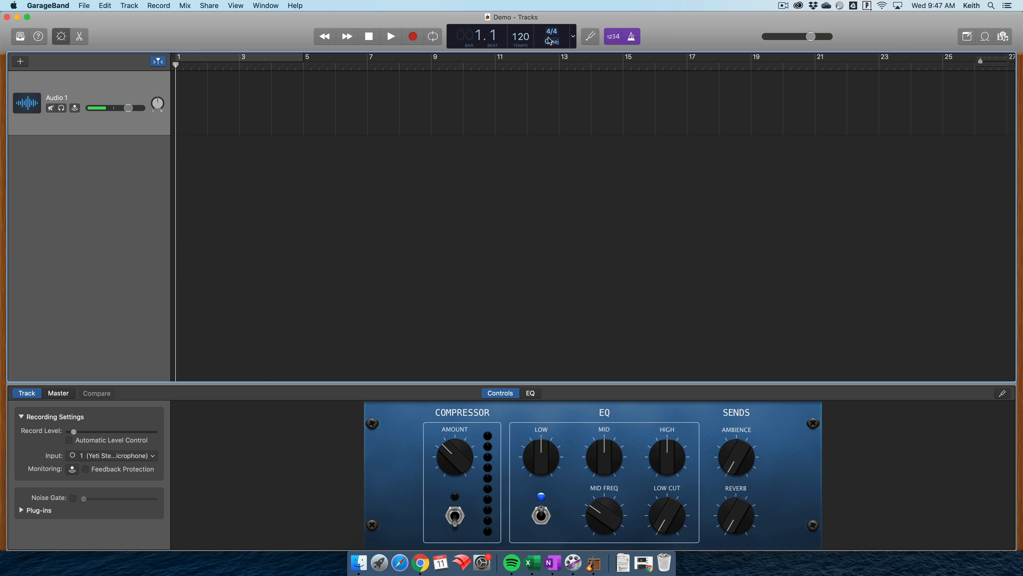
left_click(575, 37)
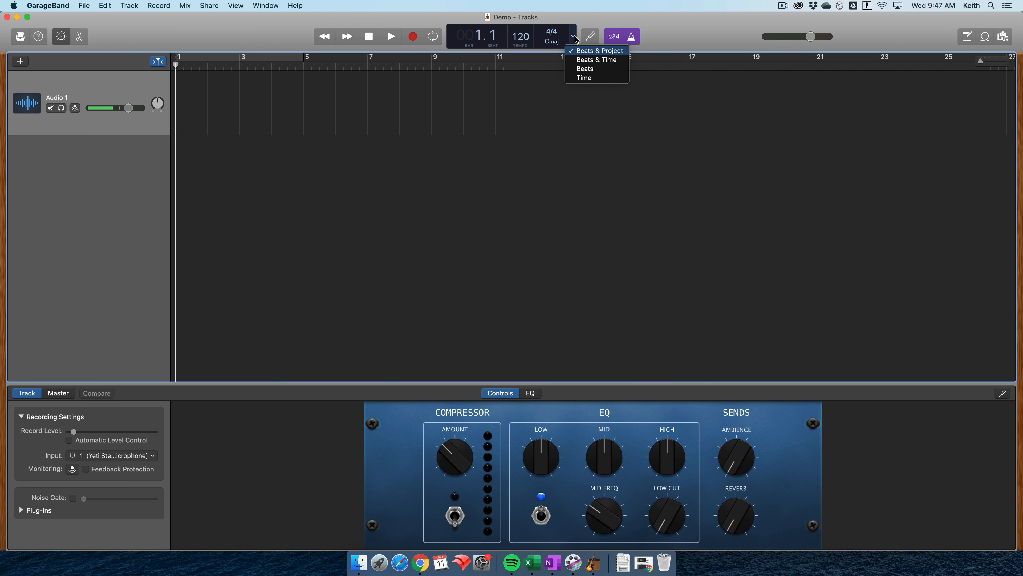
left_click(583, 80)
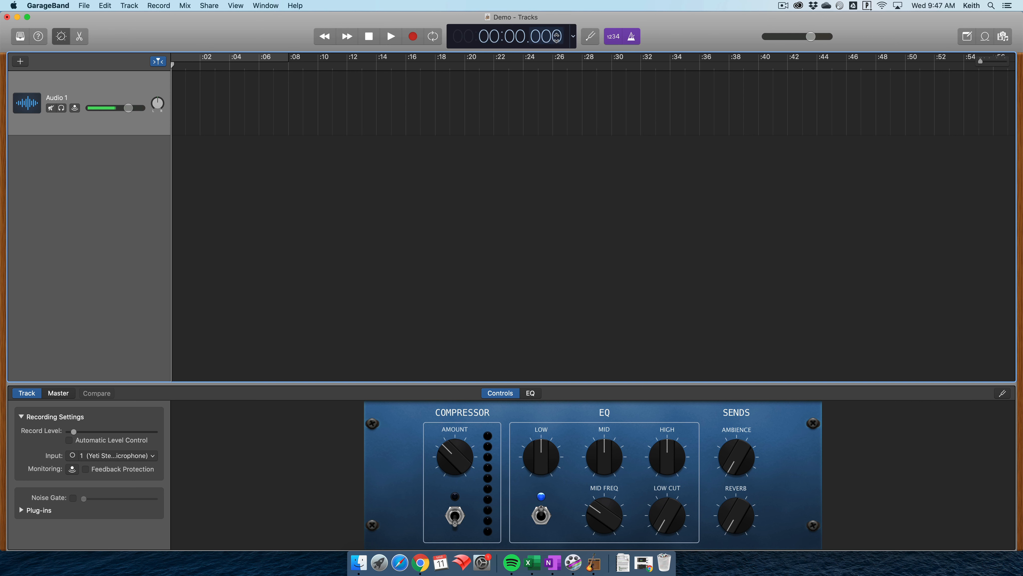
- Turn off the count-in and the metronome
left_click(615, 44)
left_click(632, 43)
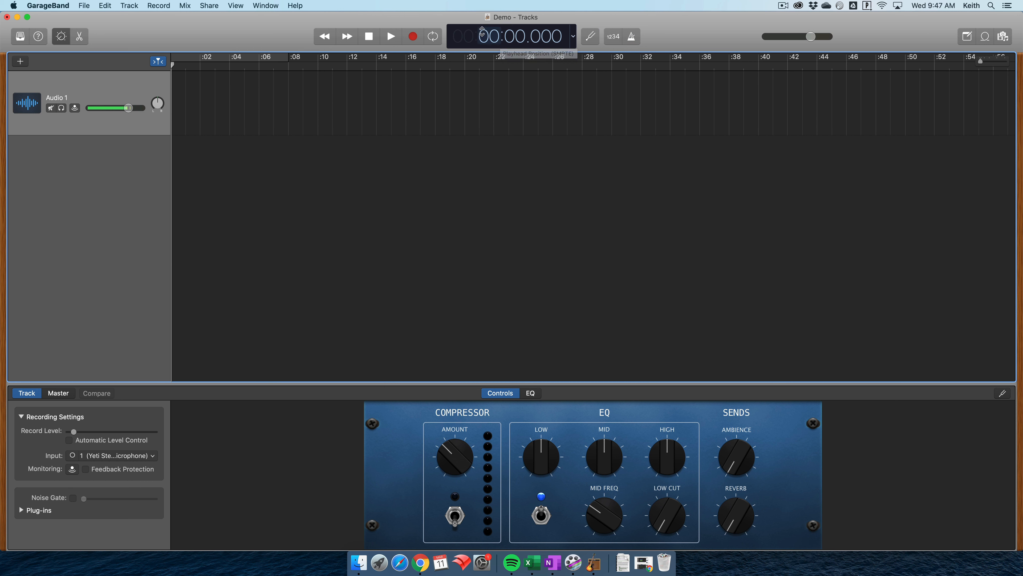
- Import the interview .m4a file from the CM102 folder under Courses in OneDrive onto the audio track's start, using Finder
left_click(359, 563)
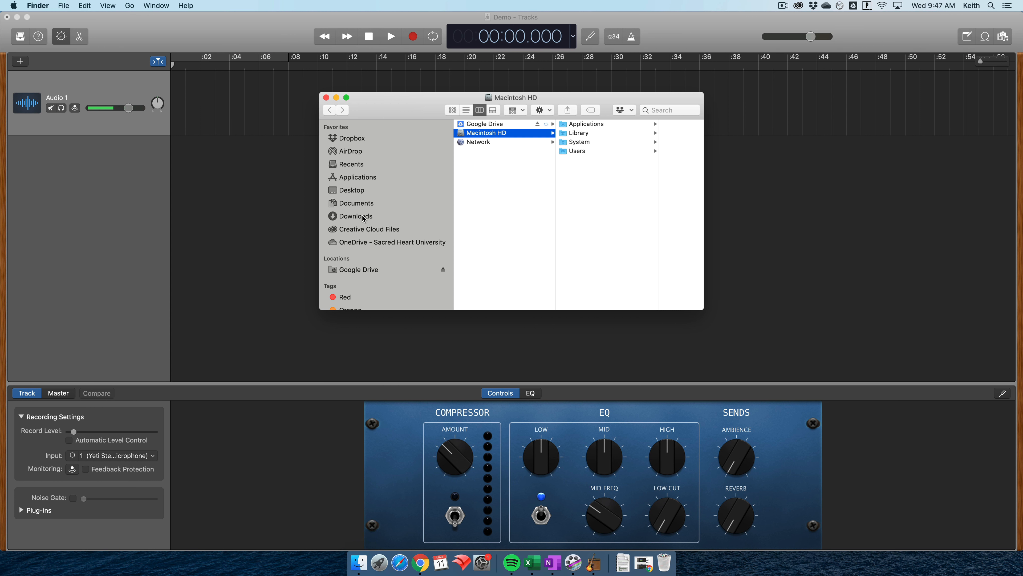
left_click(352, 244)
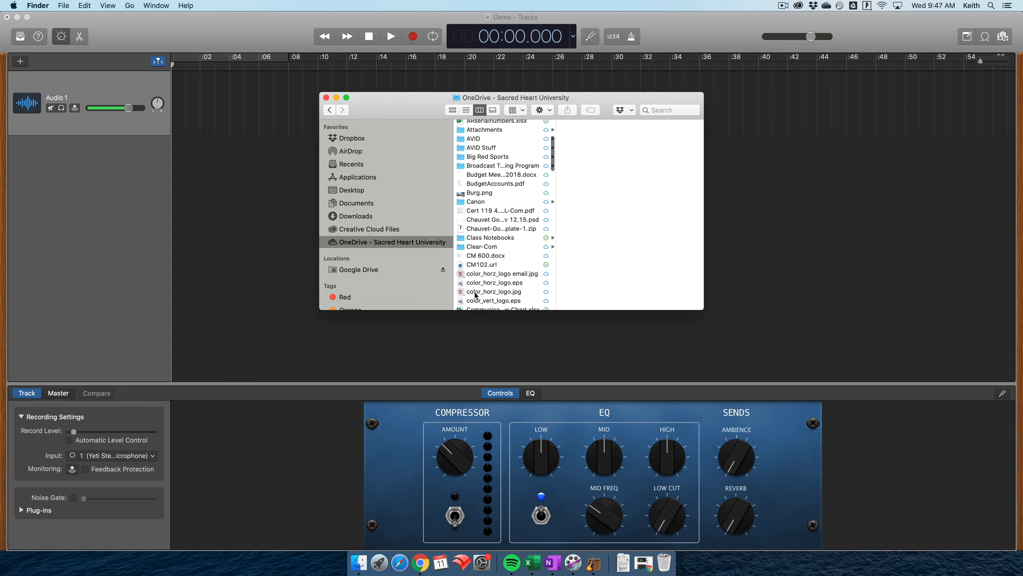
scroll(489, 249, "down", 5)
scroll(482, 293, "down", 2)
left_click(482, 293)
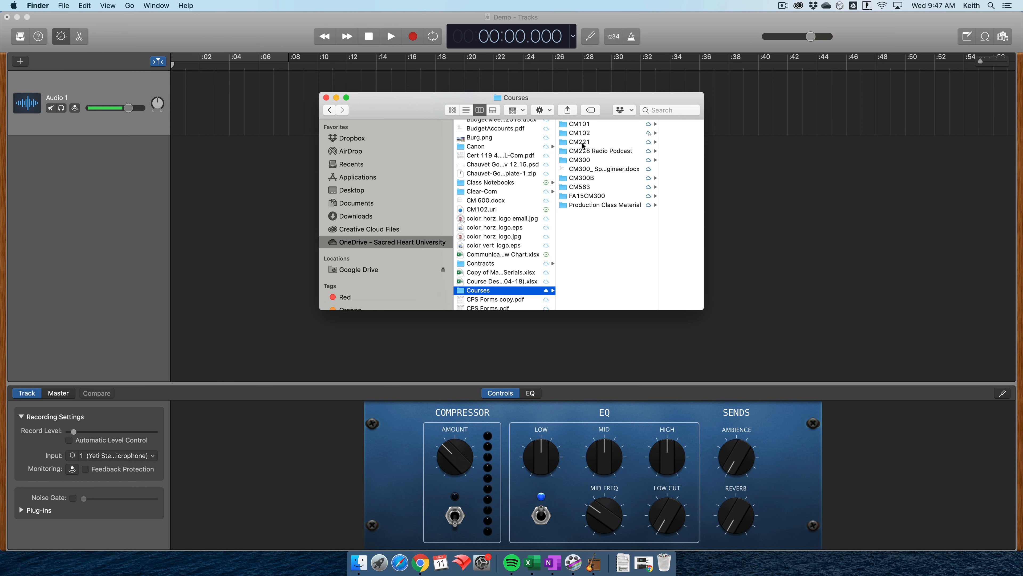
left_click(583, 133)
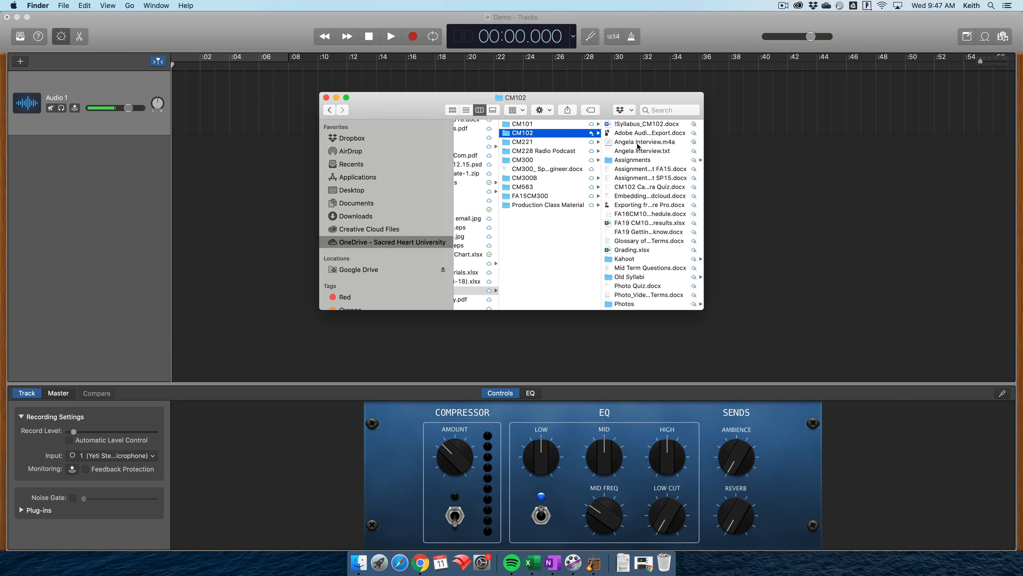
left_click_drag(638, 141, 168, 107)
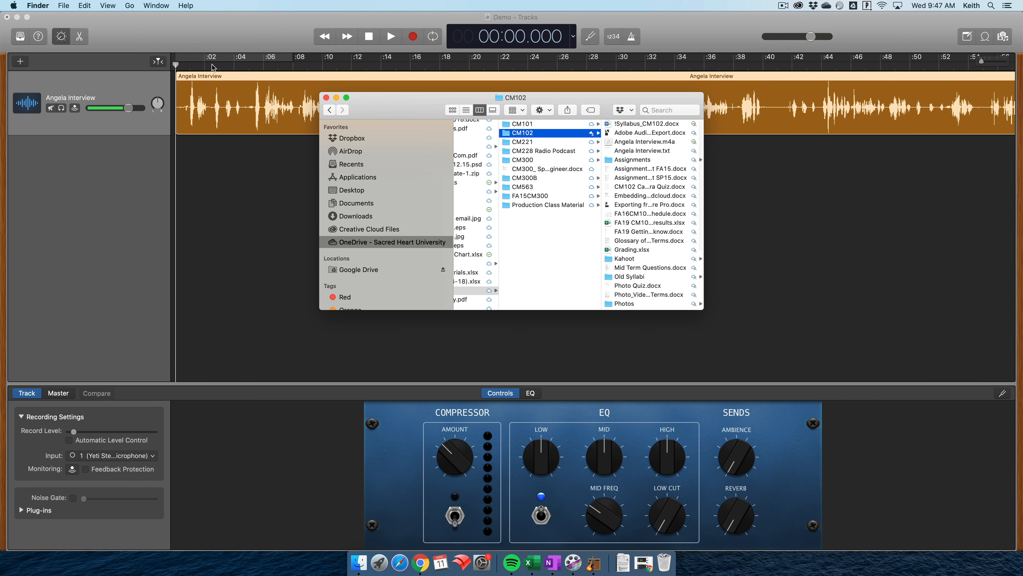
left_click(235, 36)
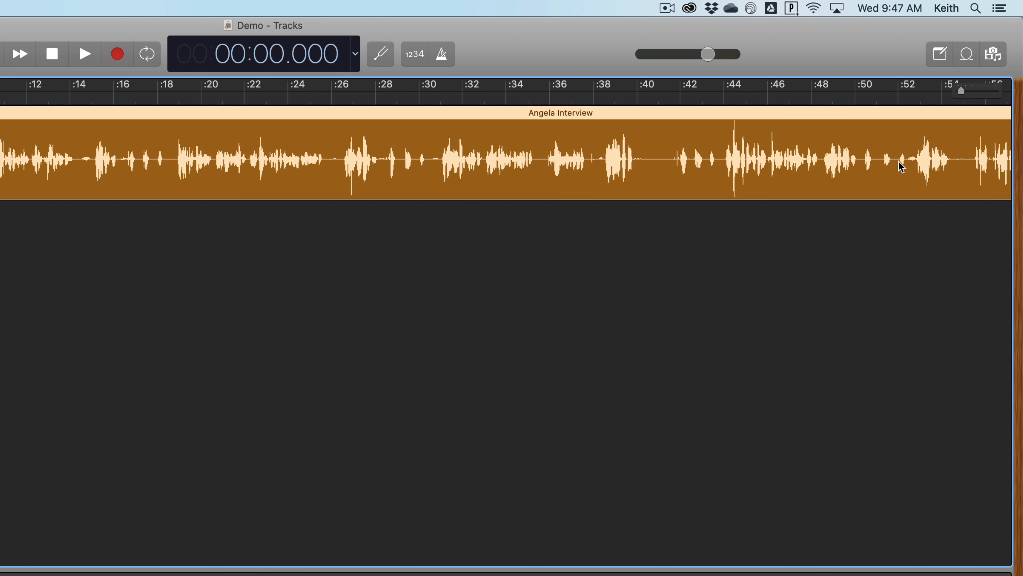
- Play the opening of the interview and split the region at 00:05.400, just before the loud waveform peak
mouse_move(964, 90)
left_mouse_down()
mouse_move(974, 92)
mouse_move(959, 93)
left_mouse_up()
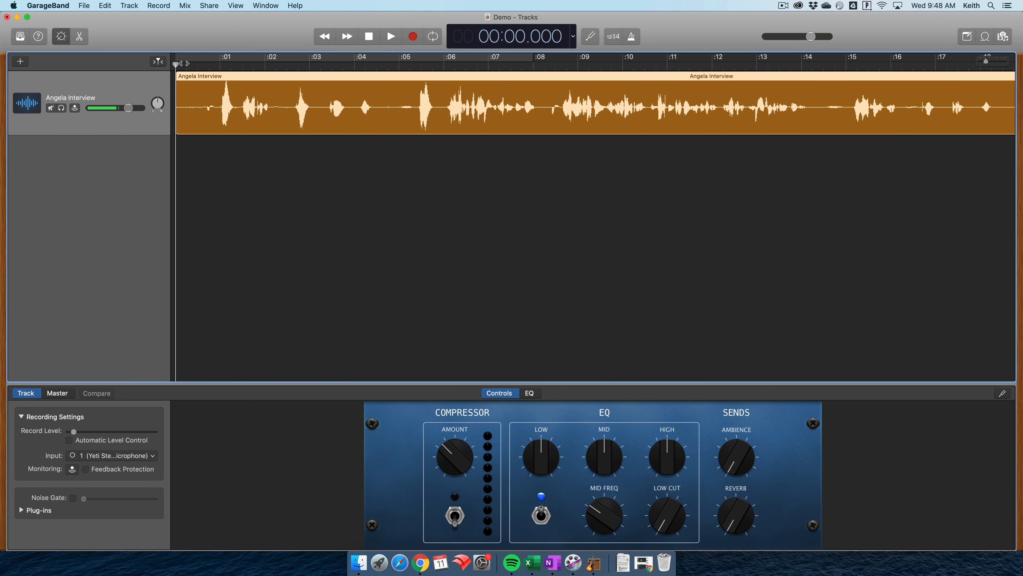
key("space")
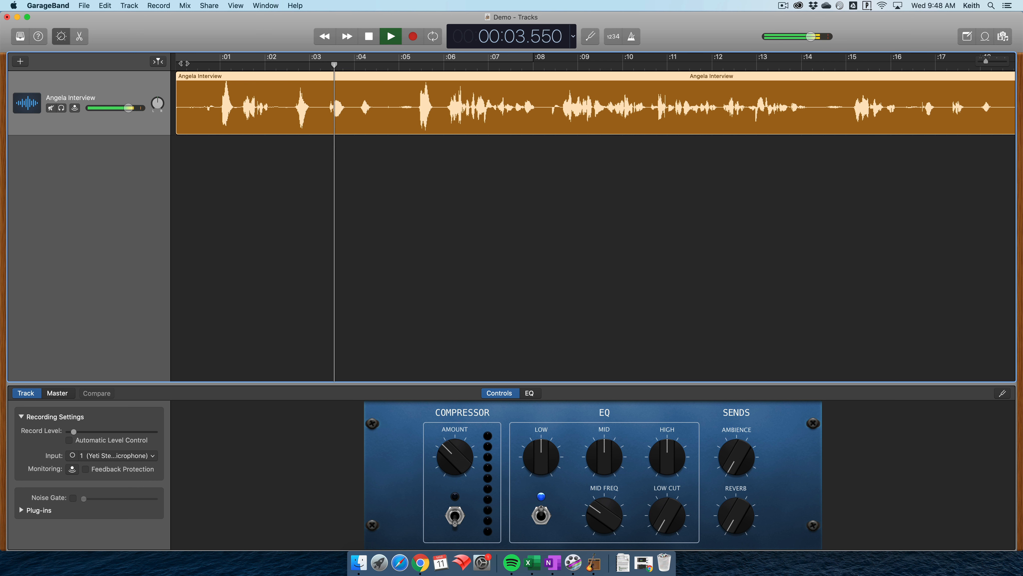
key("space")
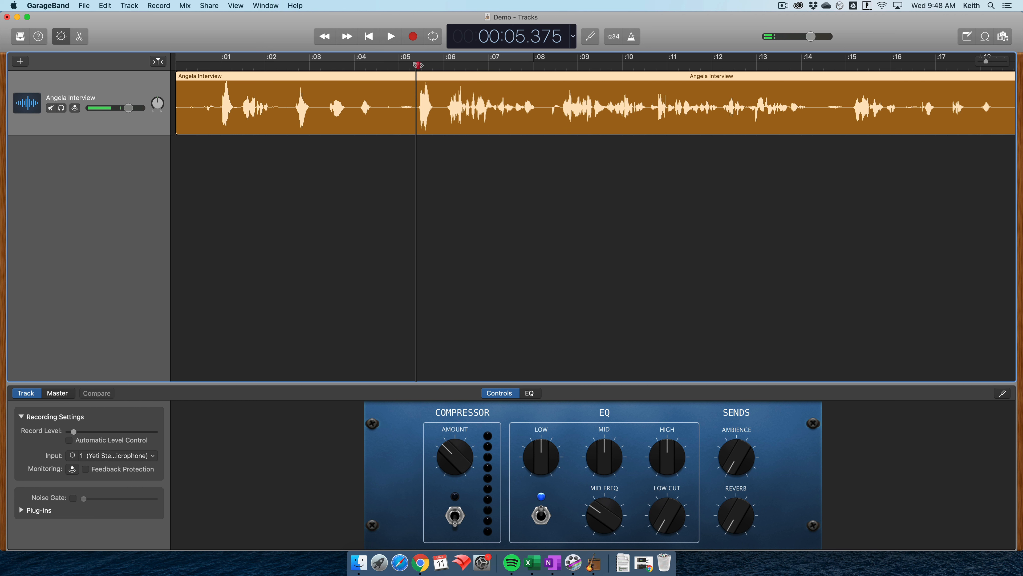
left_click_drag(418, 65, 418, 65)
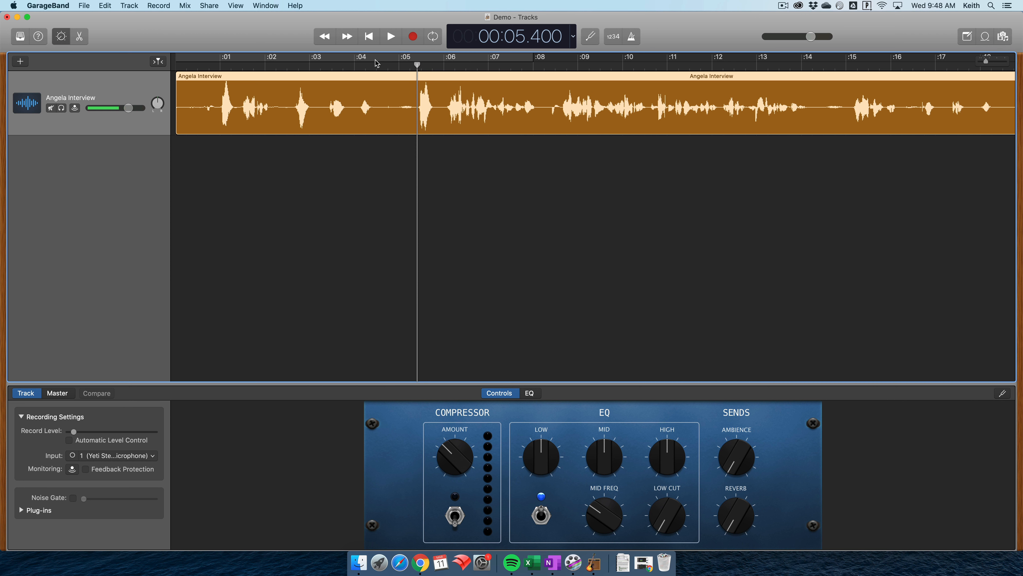
key("super")
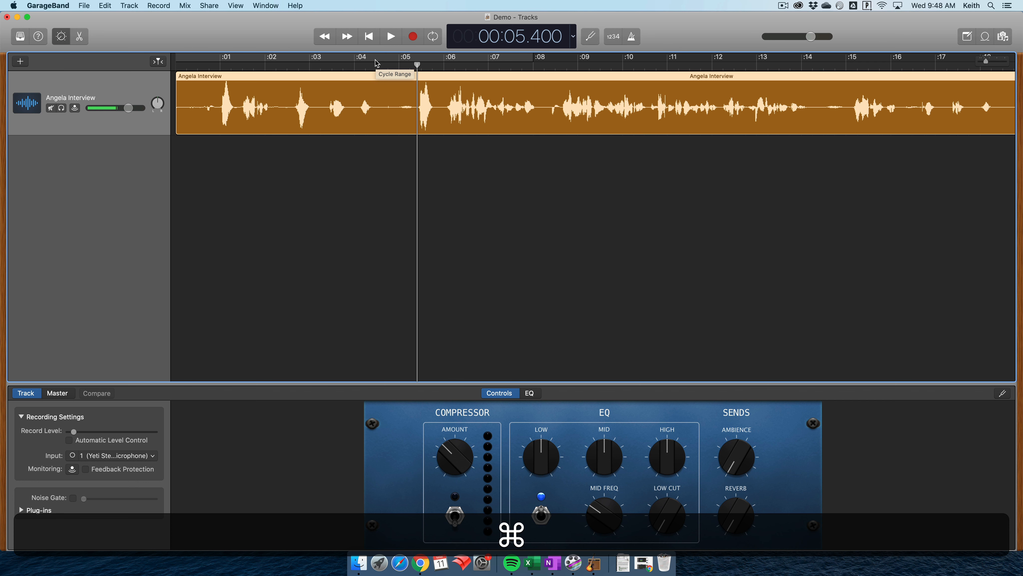
key("super+t")
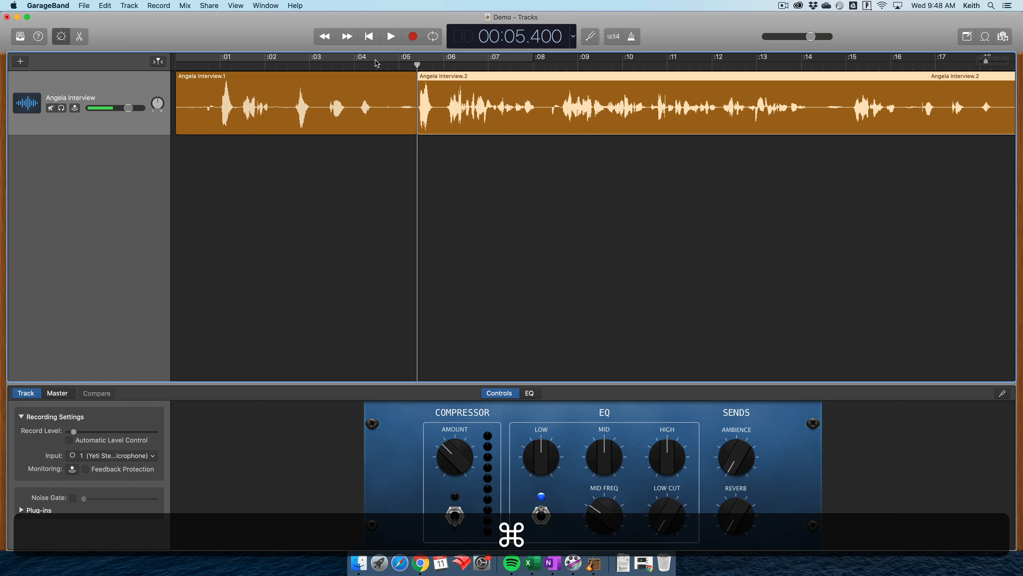
- Delete the first piece of the split interview and move the remaining region to the start of the timeline
left_click(330, 76)
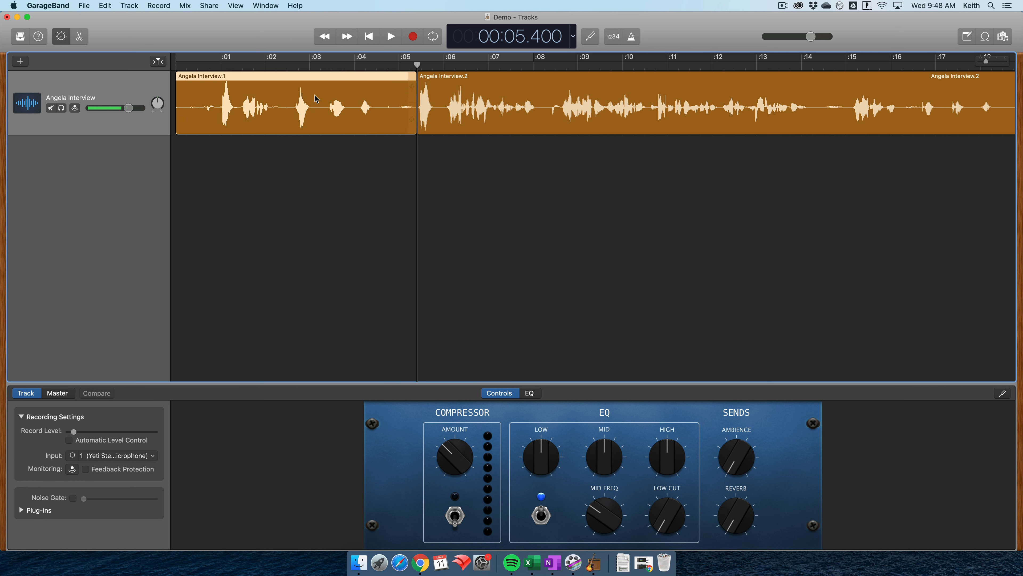
key("BackSpace")
left_click(534, 78)
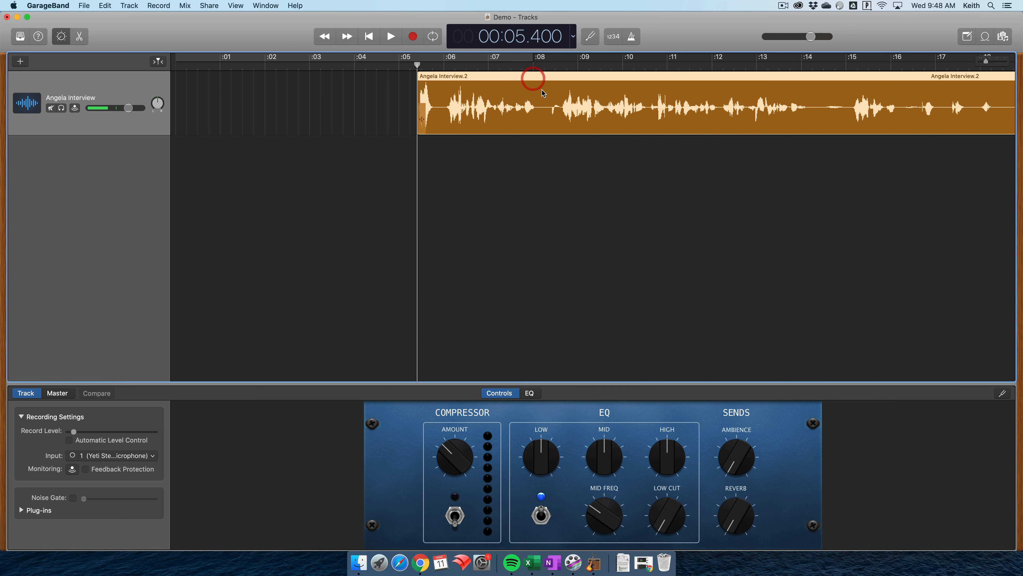
left_click_drag(557, 96, 317, 99)
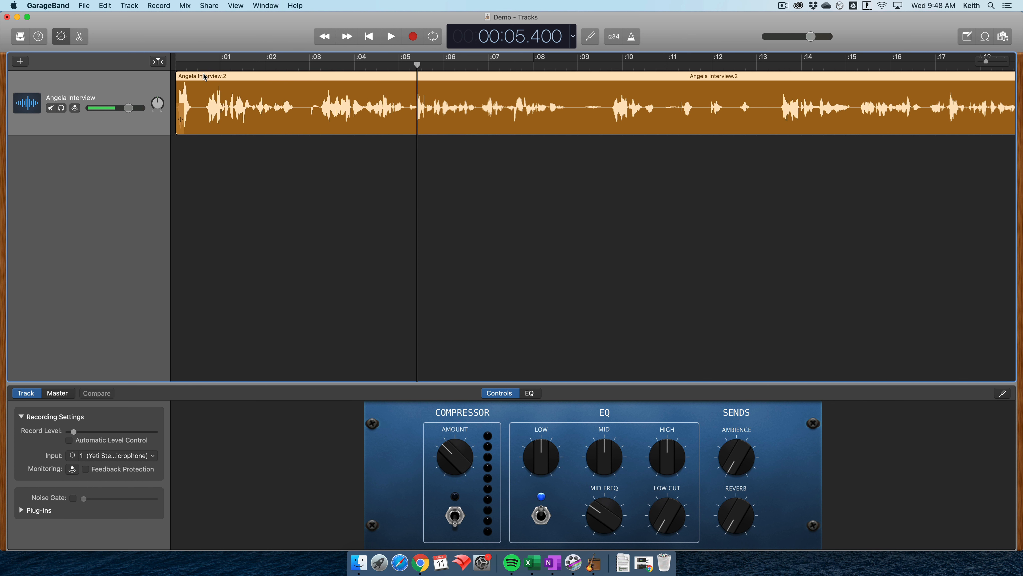
- Turn on a cycle range over the interview's beginning and set it from about 0.8 to 3 seconds
left_click_drag(199, 57, 172, 58)
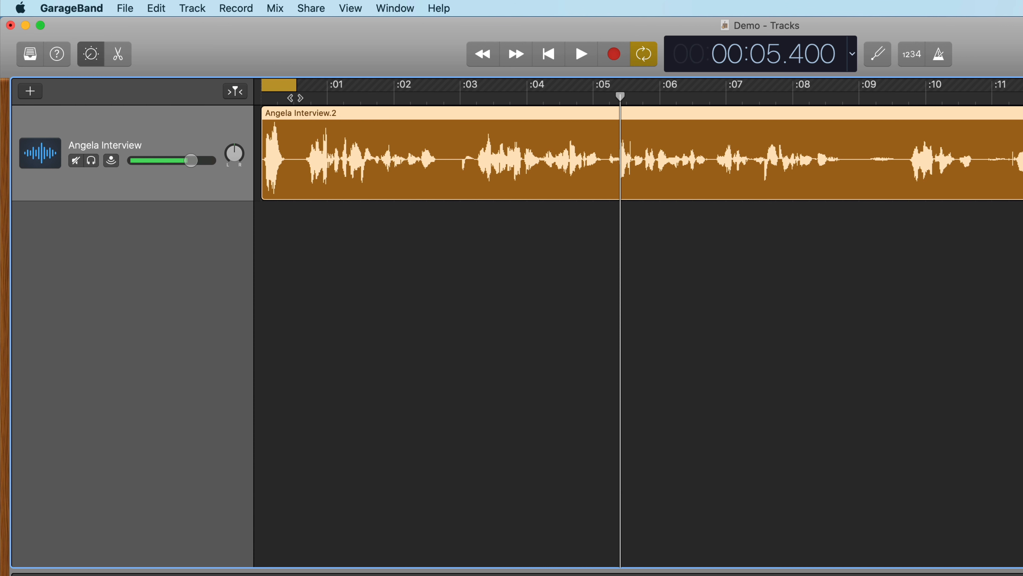
left_click(294, 99)
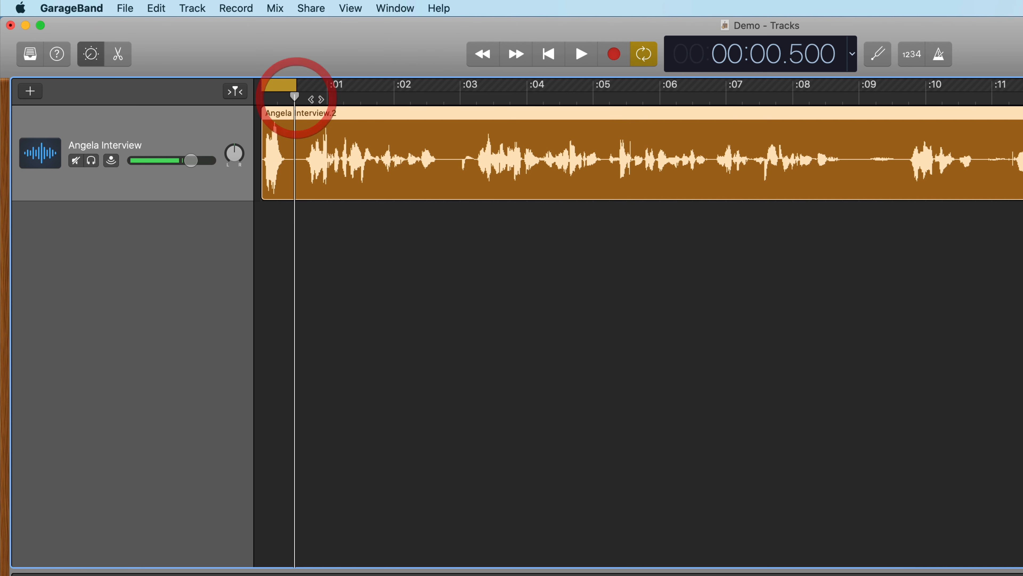
left_click_drag(294, 98, 462, 87)
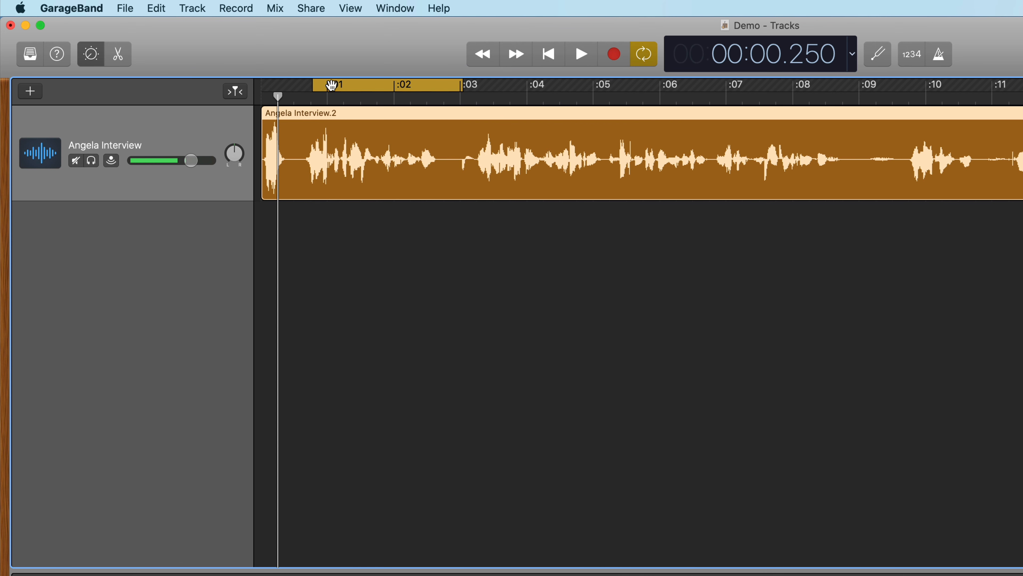
- Play the cycled part of the interview and turn the cycle range off
key("space")
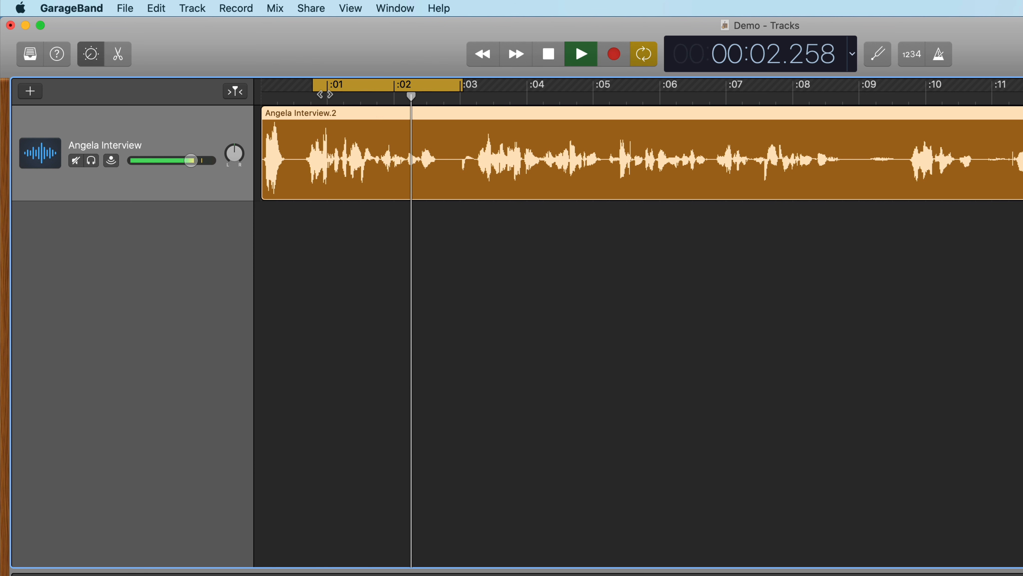
key("space")
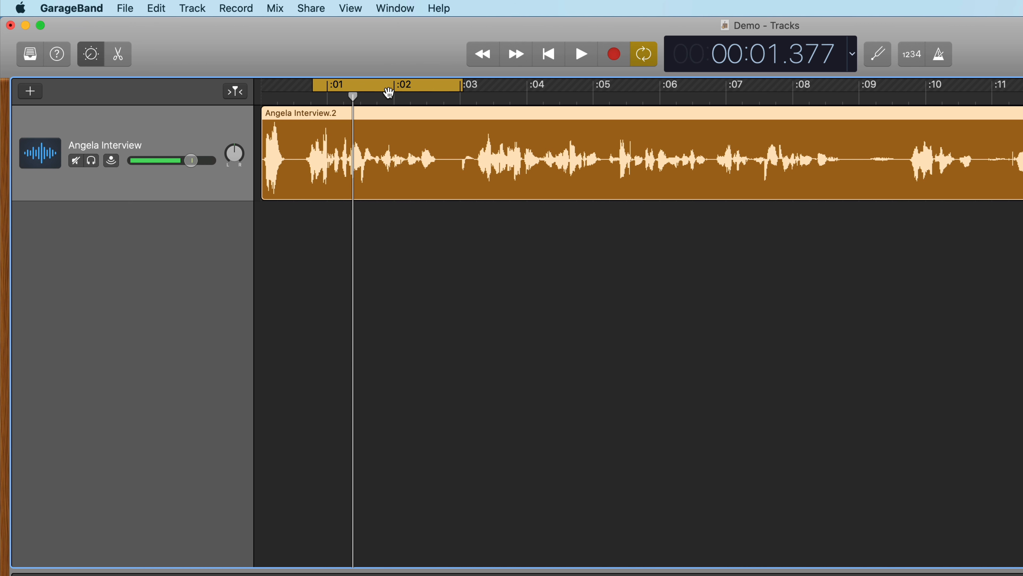
left_click(644, 55)
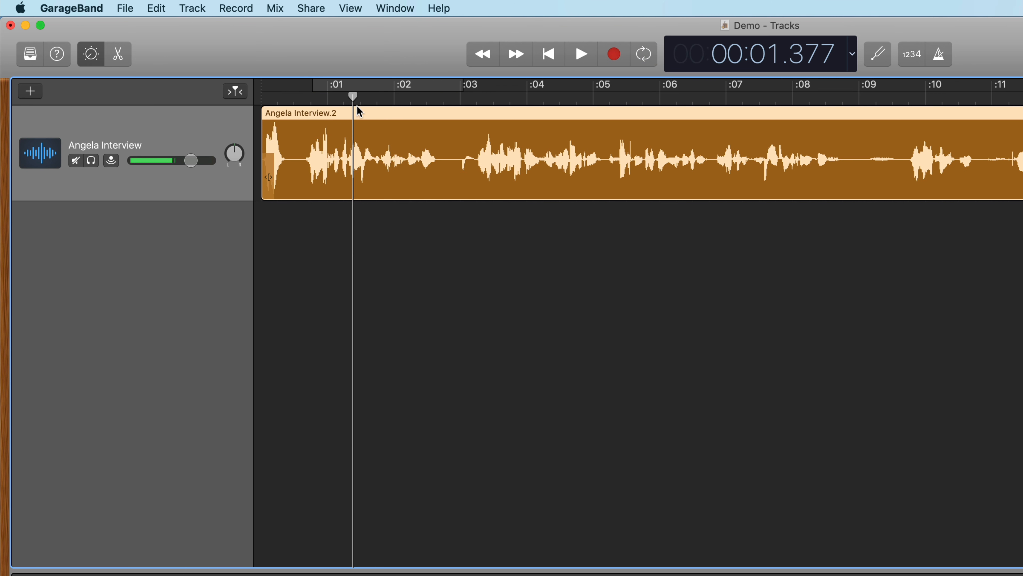
- Play the interview from the start and split the region at 00:03.250, just before the next phrase
left_click_drag(354, 97, 262, 98)
key("space")
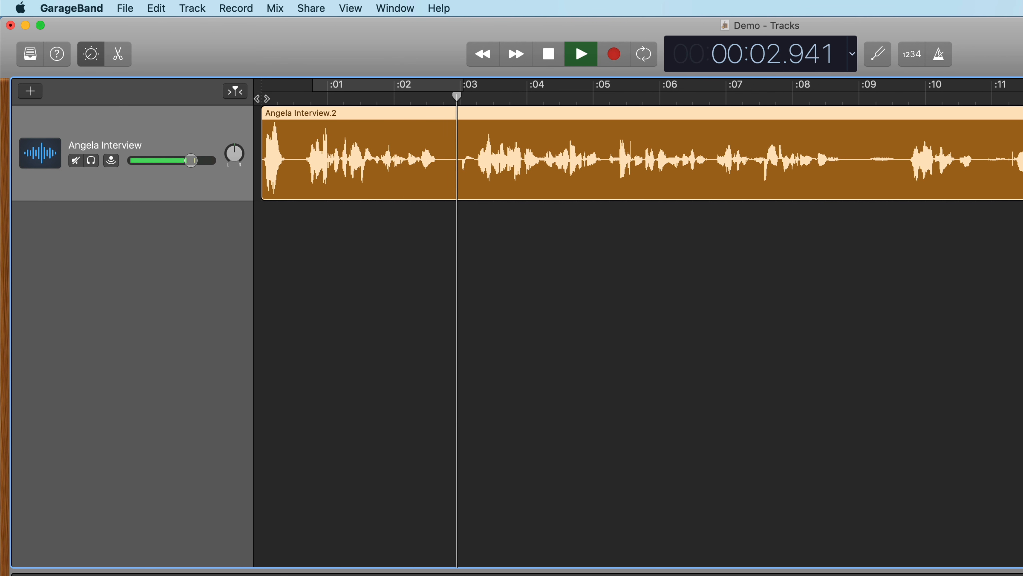
key("space")
left_click_drag(502, 97, 477, 97)
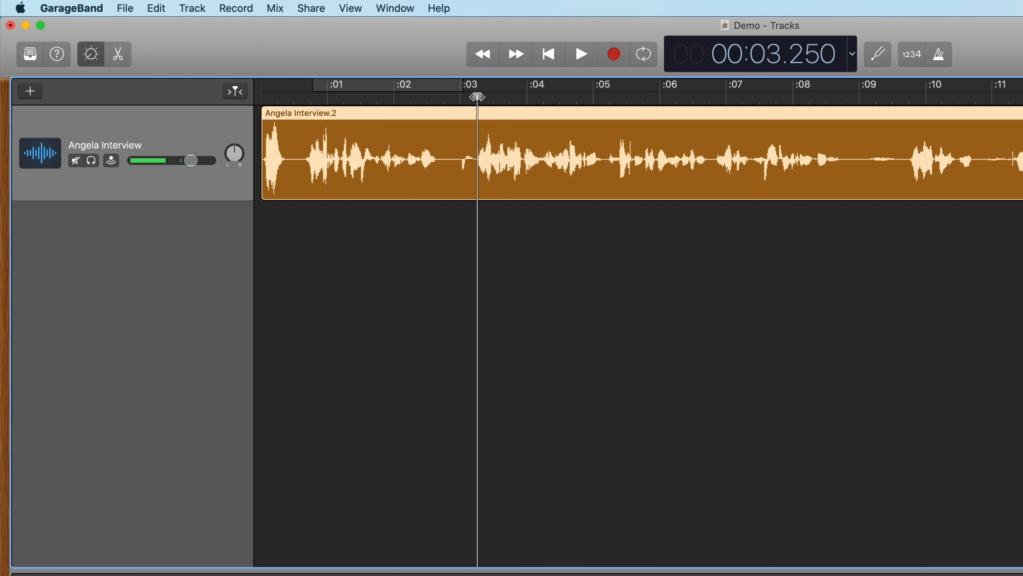
key("super+t")
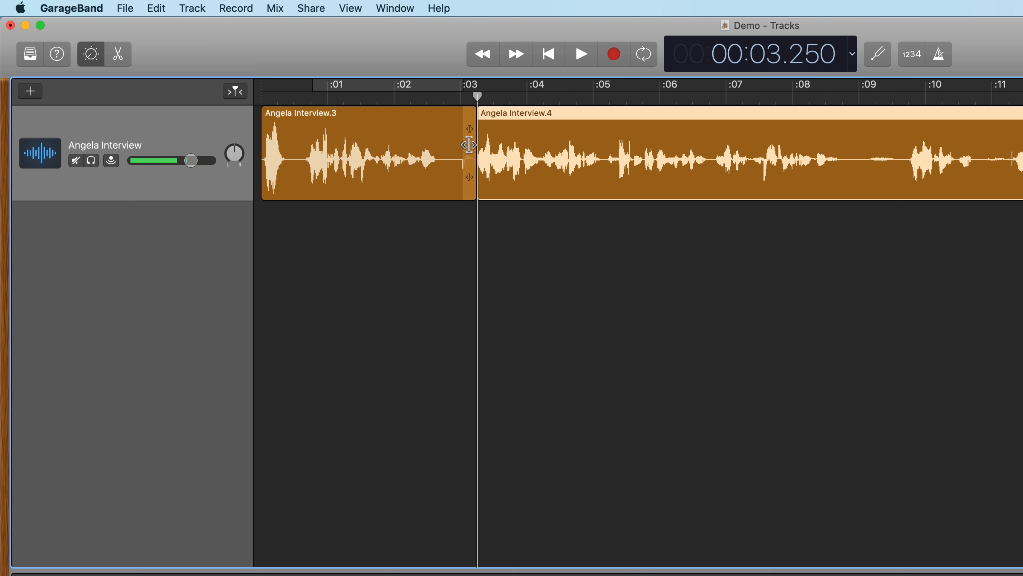
- Trim the end of the first interview region to about 2.75 seconds and move the following region up against it
mouse_move(468, 129)
left_mouse_down()
mouse_move(452, 128)
mouse_move(474, 127)
left_mouse_up()
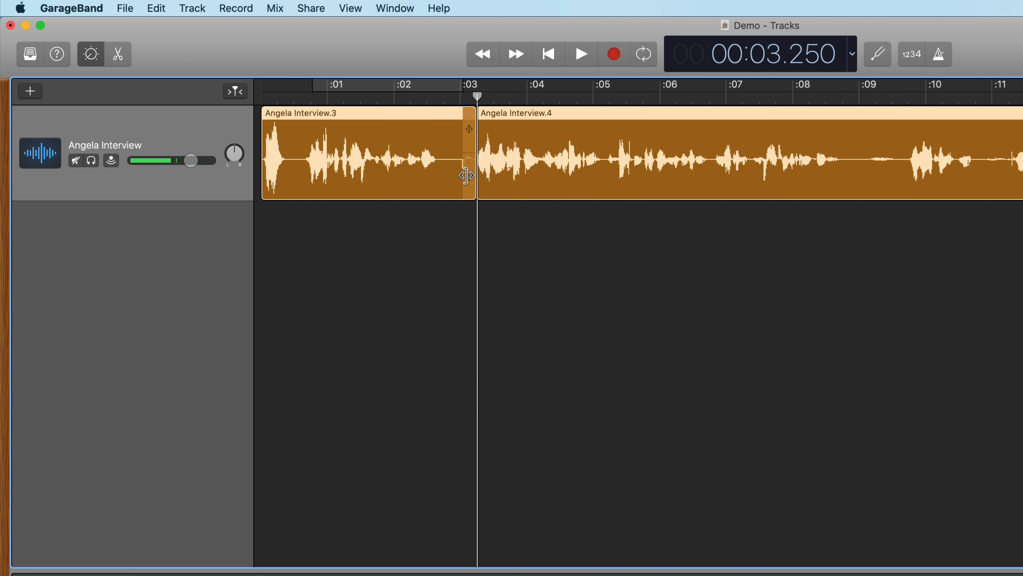
left_click_drag(471, 186, 441, 183)
left_click_drag(552, 118, 537, 115)
left_click_drag(546, 117, 502, 131)
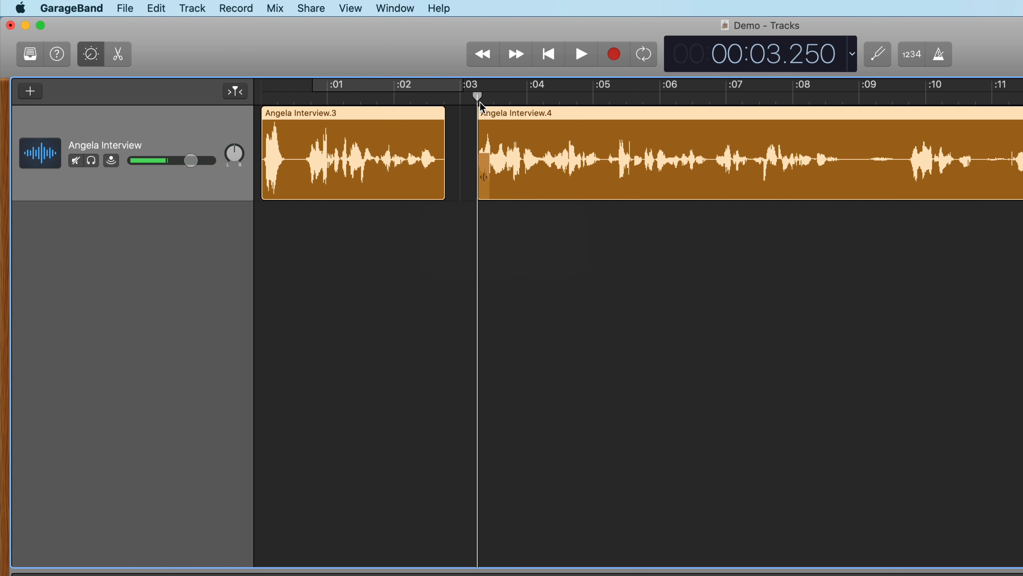
left_click_drag(482, 97, 420, 96)
left_click_drag(509, 130, 461, 124)
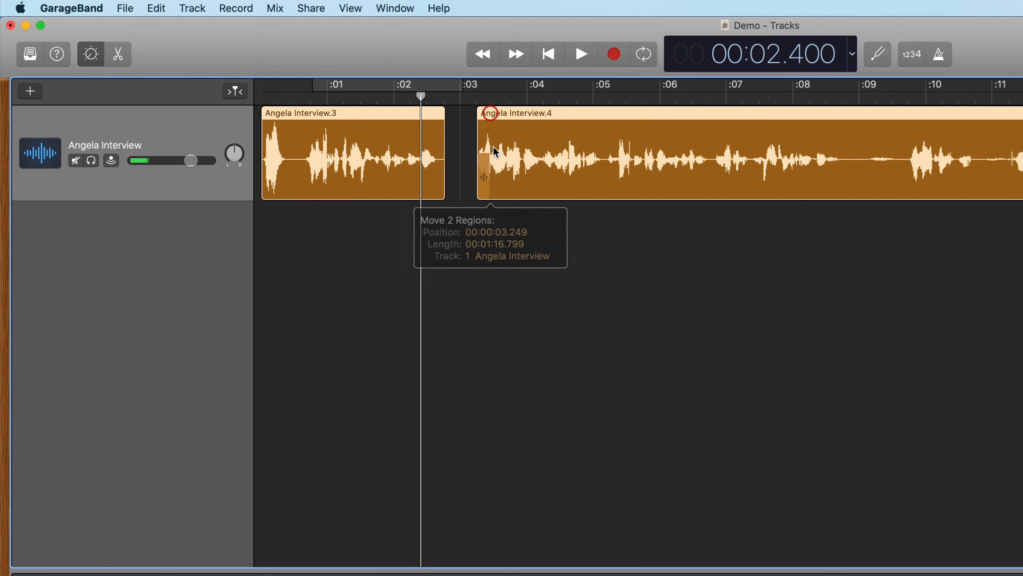
mouse_move(486, 165)
left_mouse_down()
mouse_move(472, 165)
mouse_move(485, 164)
left_mouse_up()
left_click(553, 117)
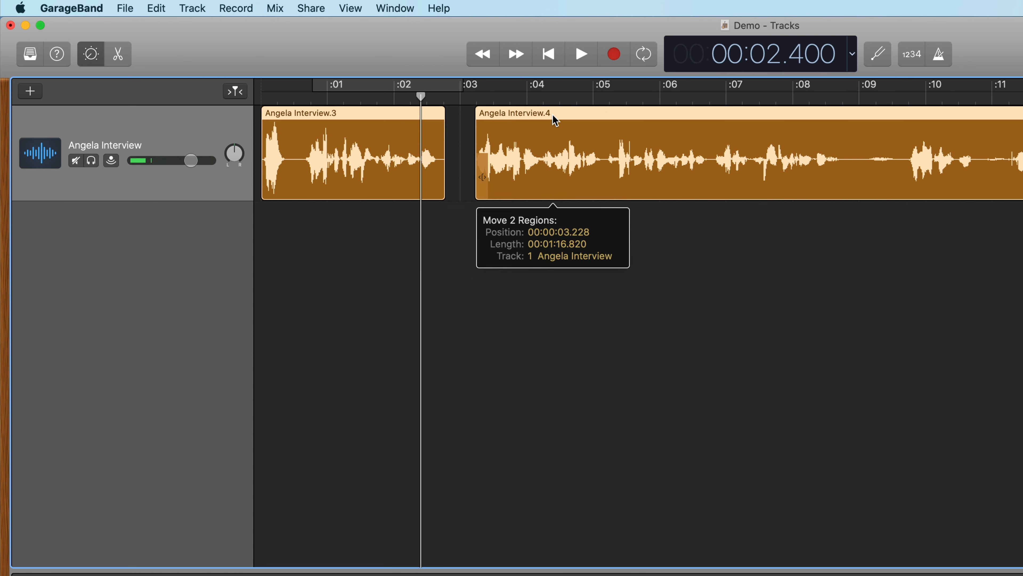
left_click_drag(527, 166, 500, 170)
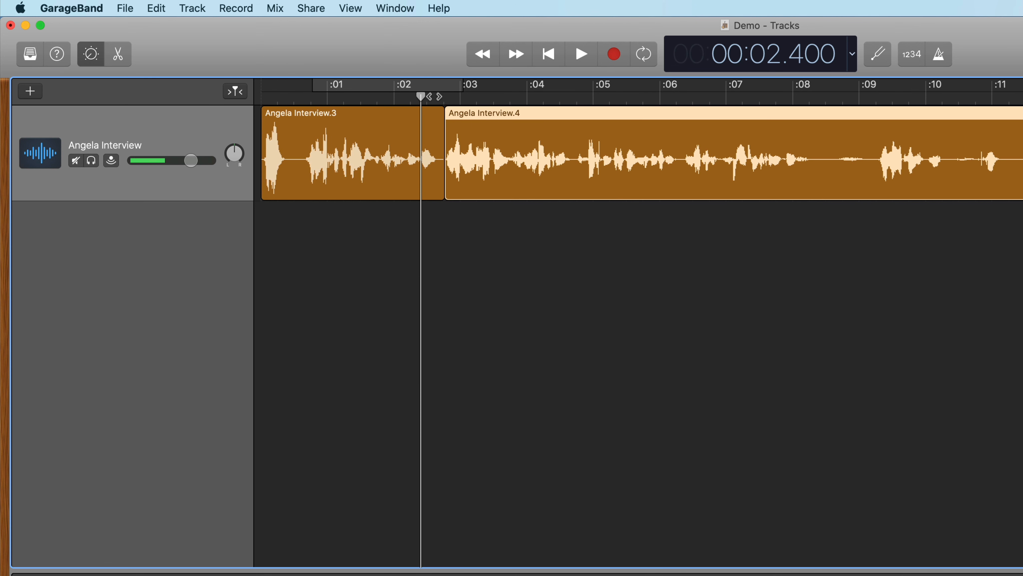
- Play across the new join and split the interview at 00:08.362 and again at 00:13.026
left_click_drag(420, 95, 426, 96)
key("space")
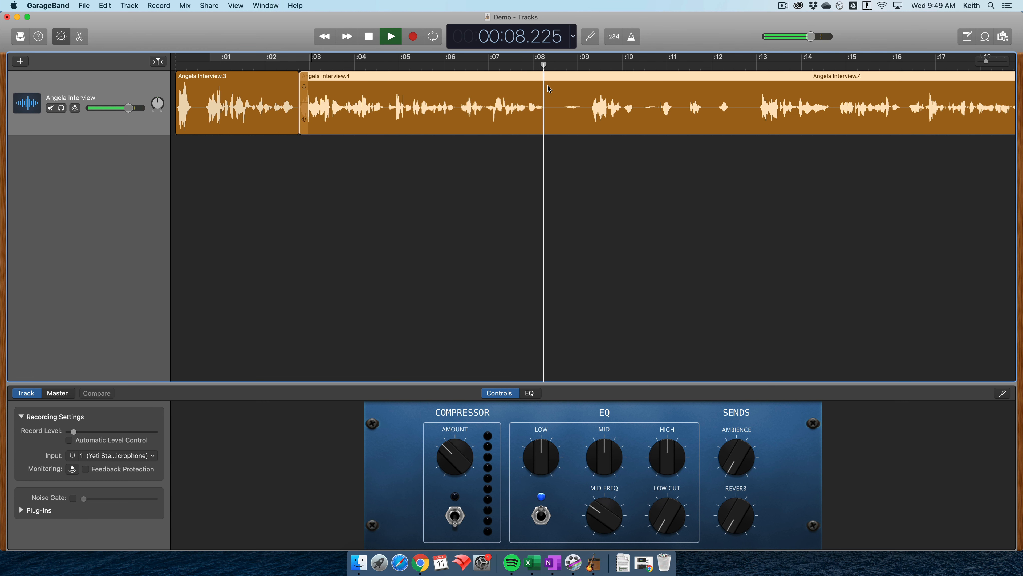
key("space")
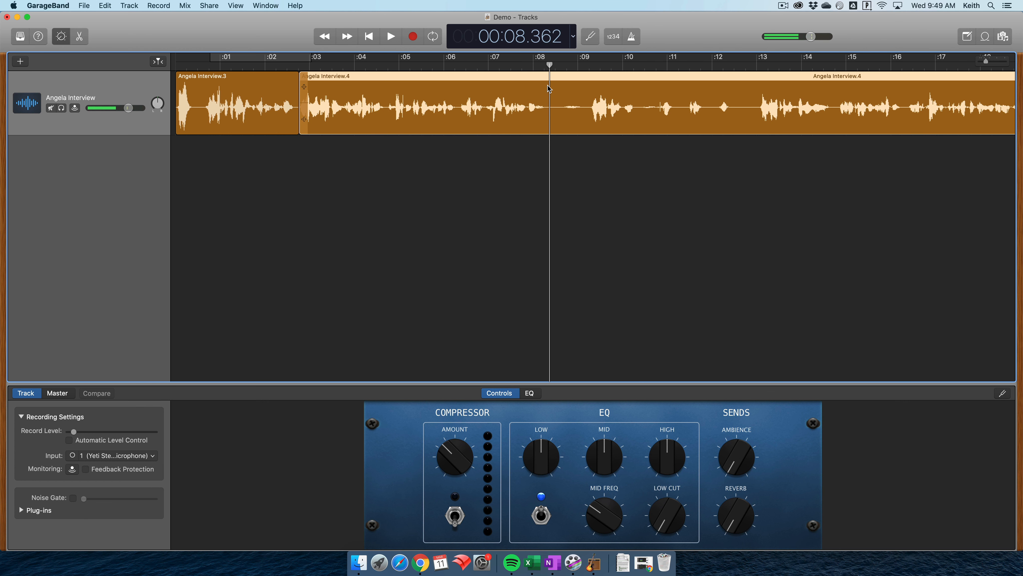
key("super+t")
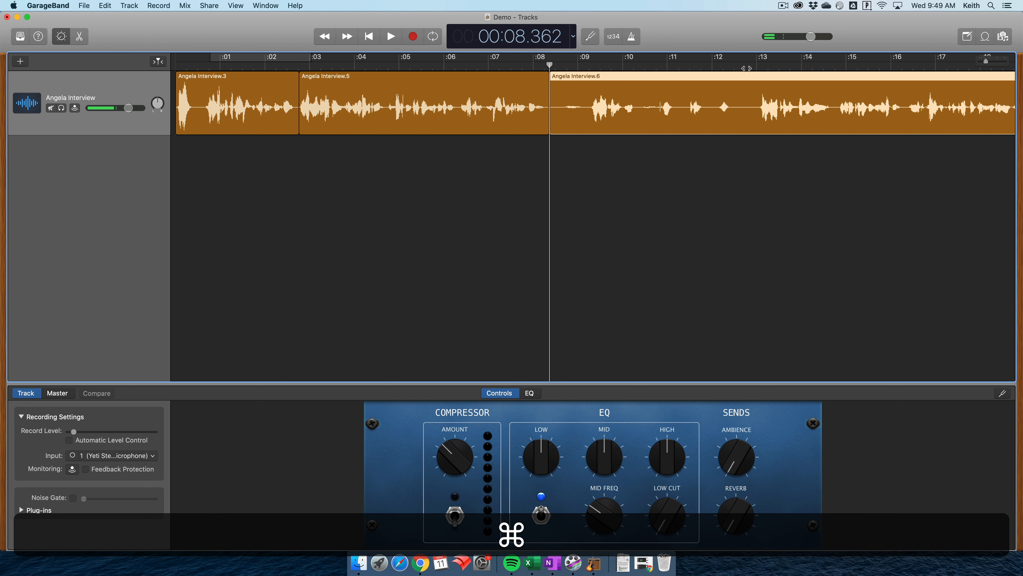
left_click(757, 66)
key("super+t")
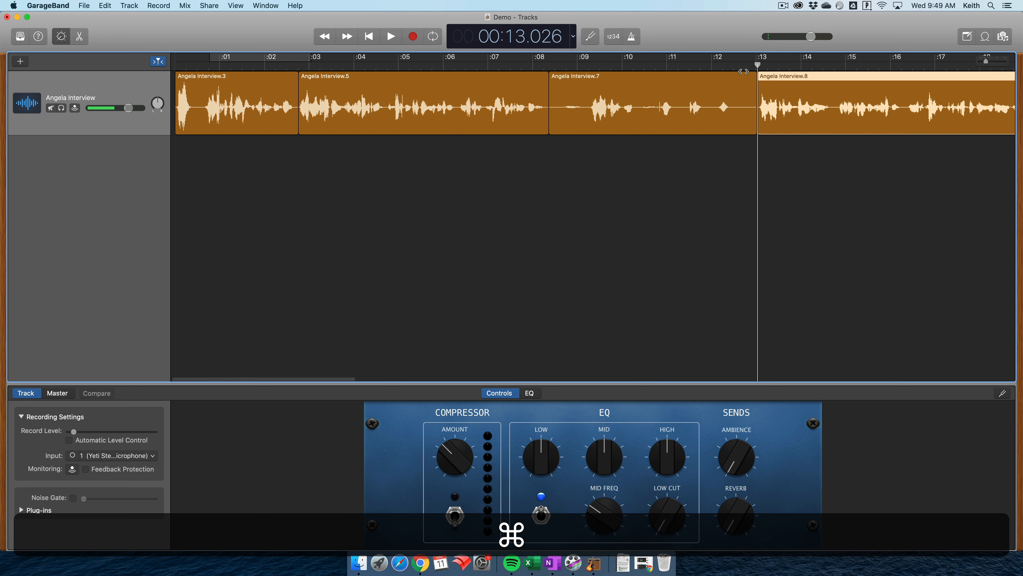
- Delete the interview piece between the two newest splits and close the gap with the region after it
left_click(677, 78)
key("BackSpace")
left_click_drag(812, 78, 602, 86)
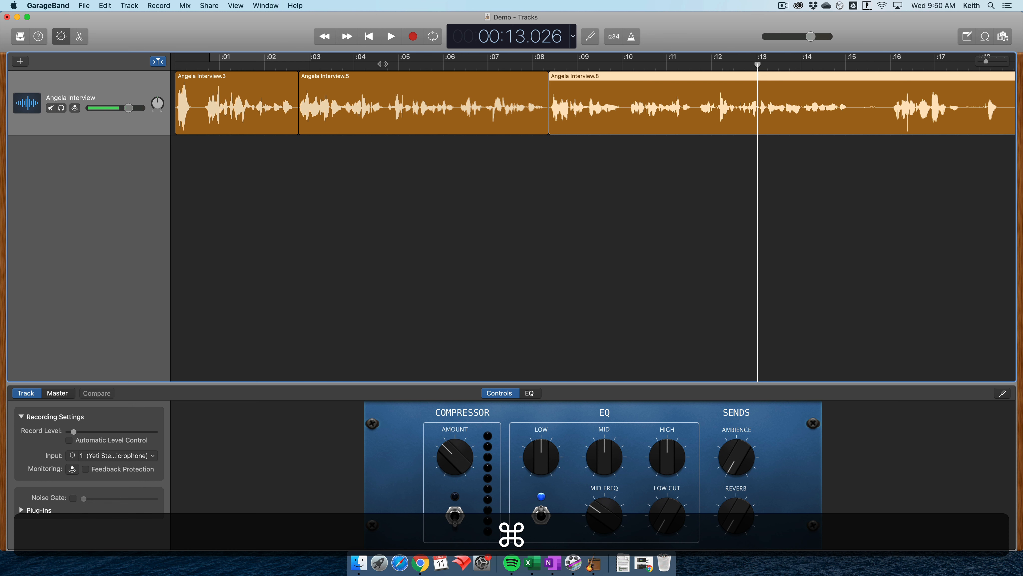
- Move all interview regions together so that they start at about 5 seconds, and deselect them
key("super+a")
left_click_drag(242, 77, 453, 76)
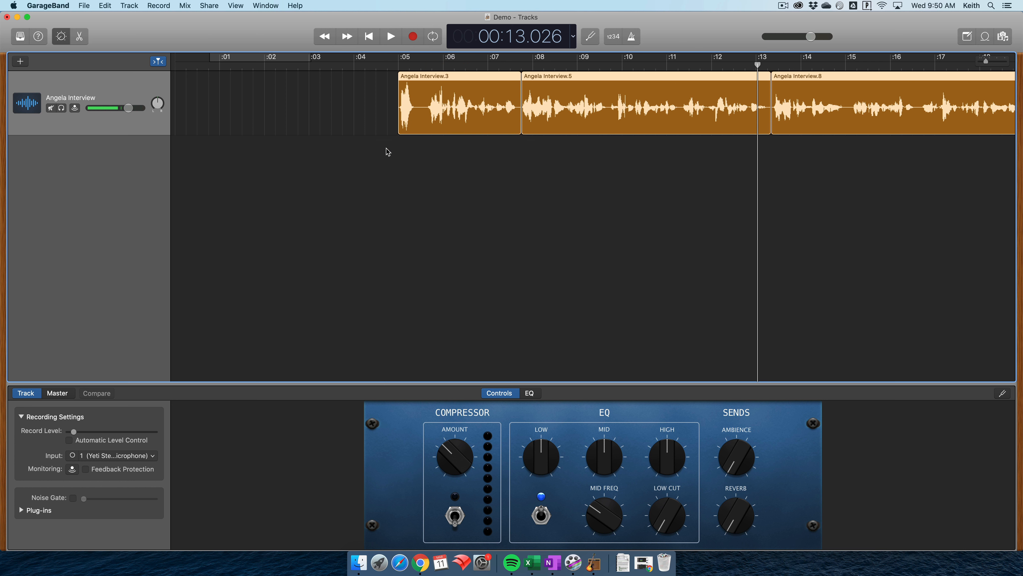
left_click(386, 152)
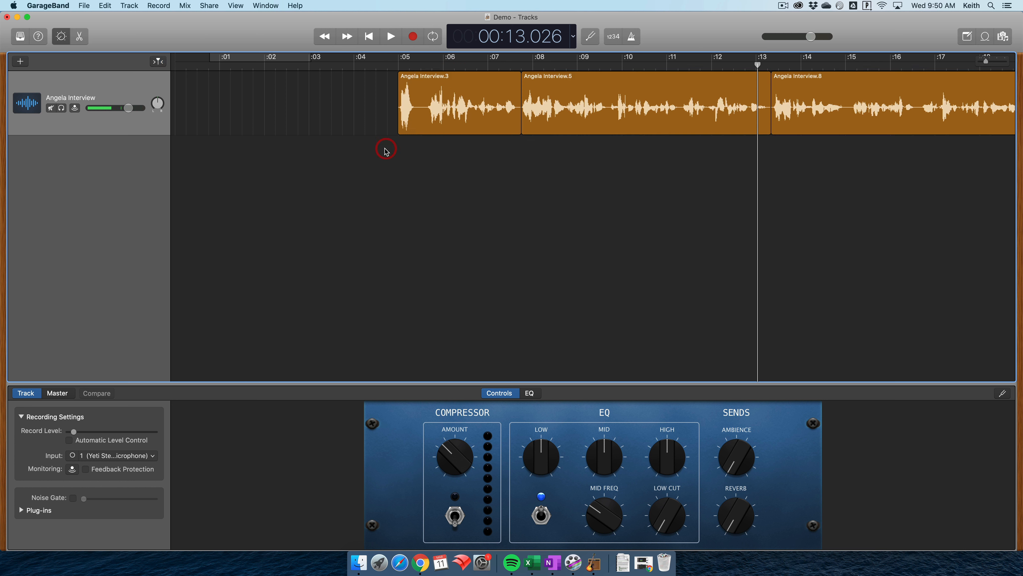
- Import Podcast Music Intro from the CM228 Radio Podcast folder in Finder onto a new track at the timeline start and play the mix
left_click(358, 562)
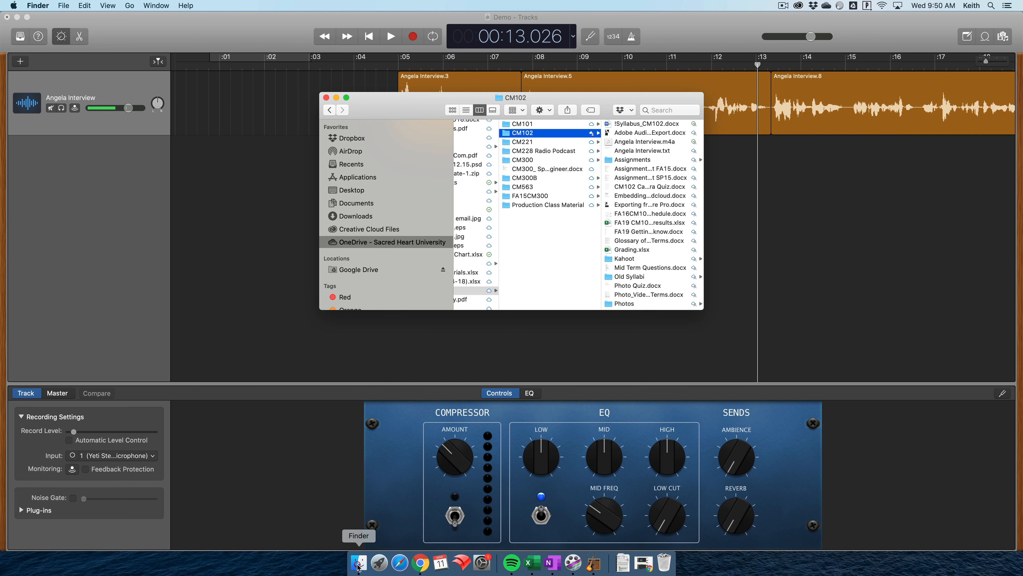
left_click(536, 151)
left_click_drag(636, 196, 169, 170)
left_click_drag(195, 69, 155, 66)
key("space")
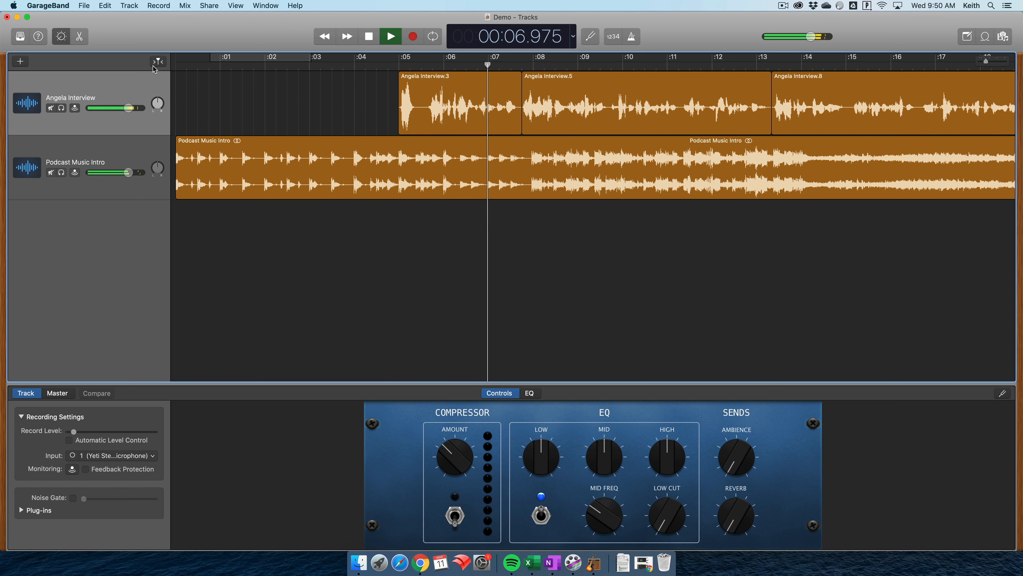
key("space")
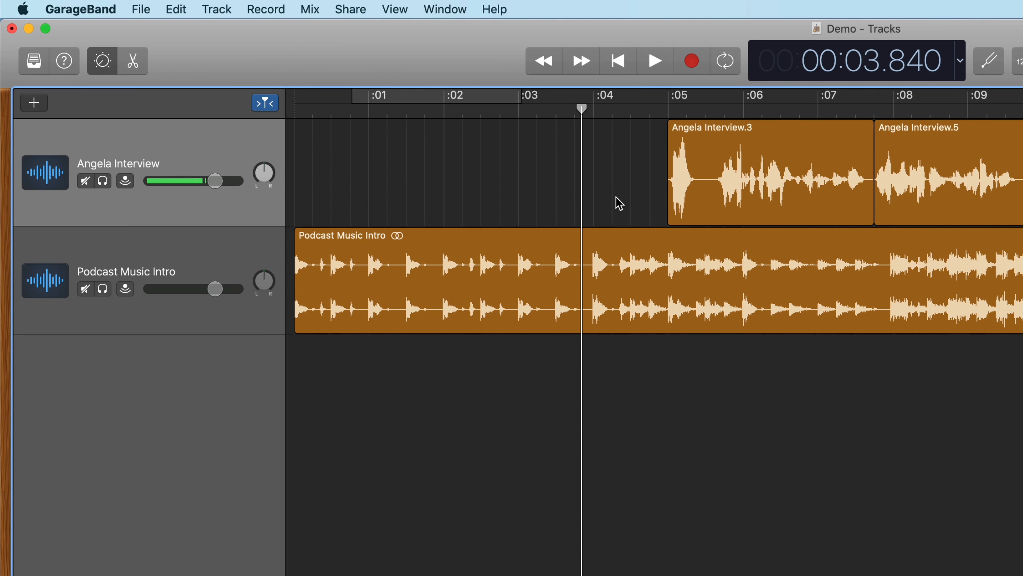
- Show automation and fade the Podcast Music Intro volume down to the minimum between about 3.9 and 6.2 seconds
left_click(318, 8)
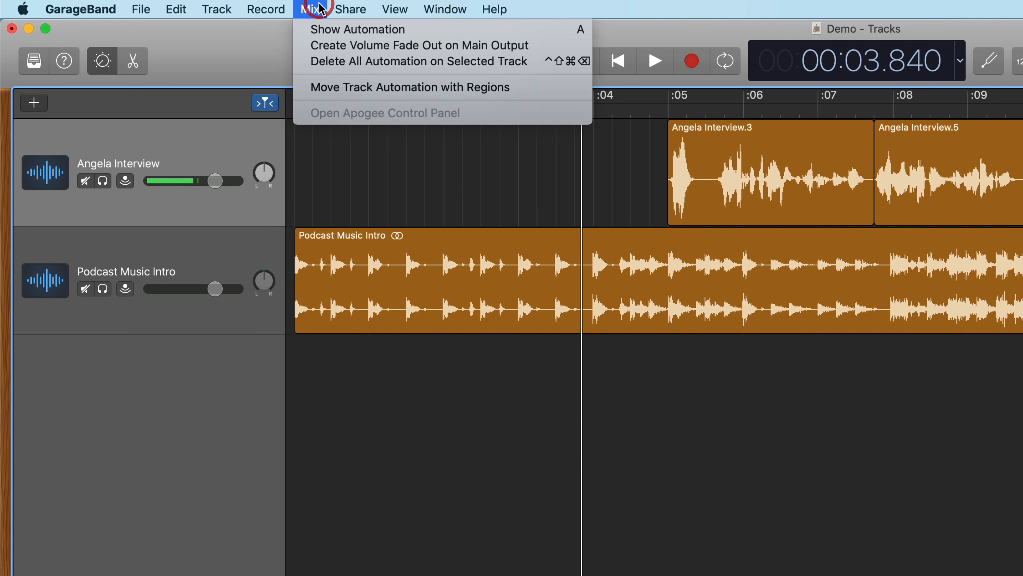
left_click(393, 32)
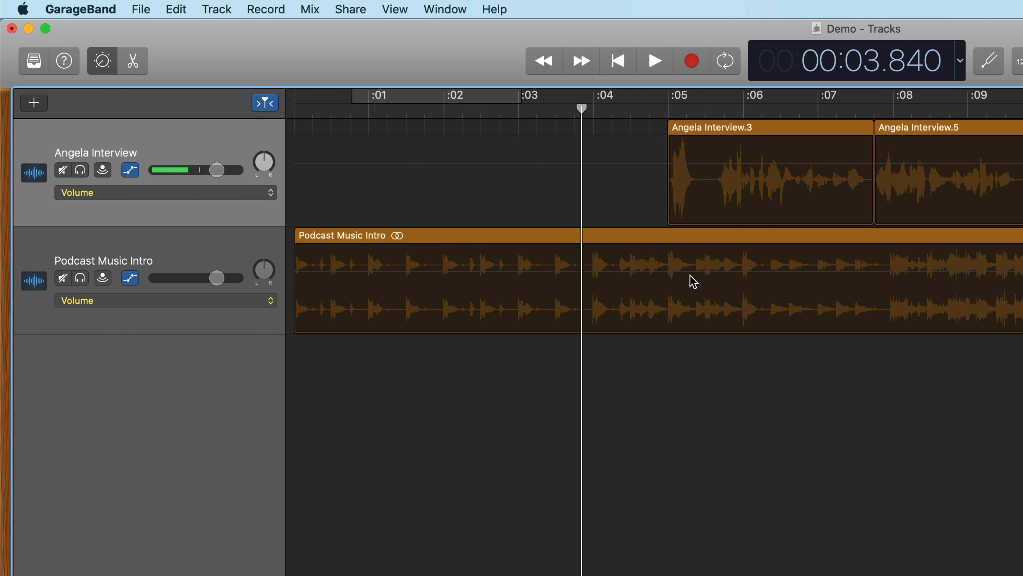
left_click(593, 273)
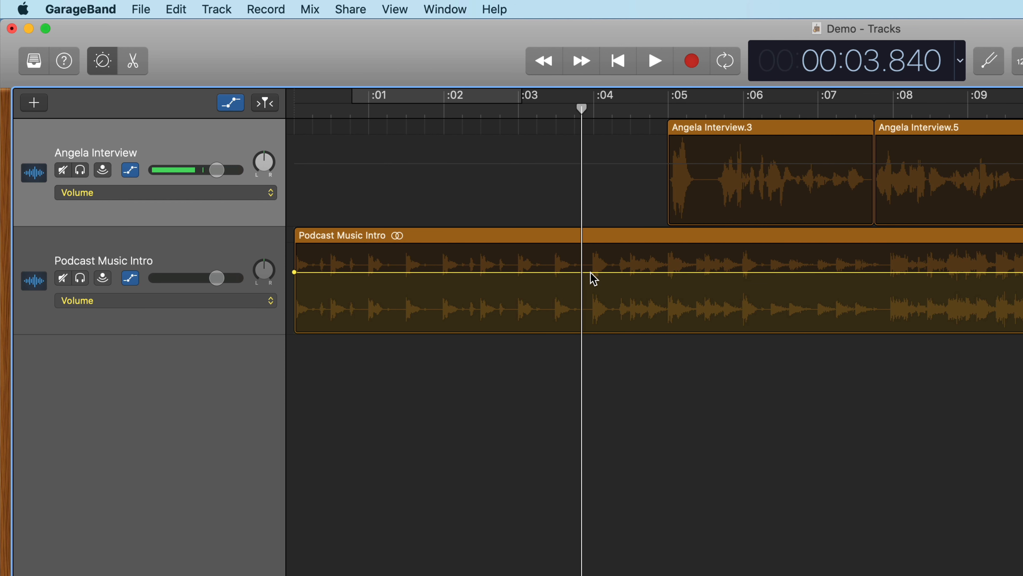
left_click(590, 273)
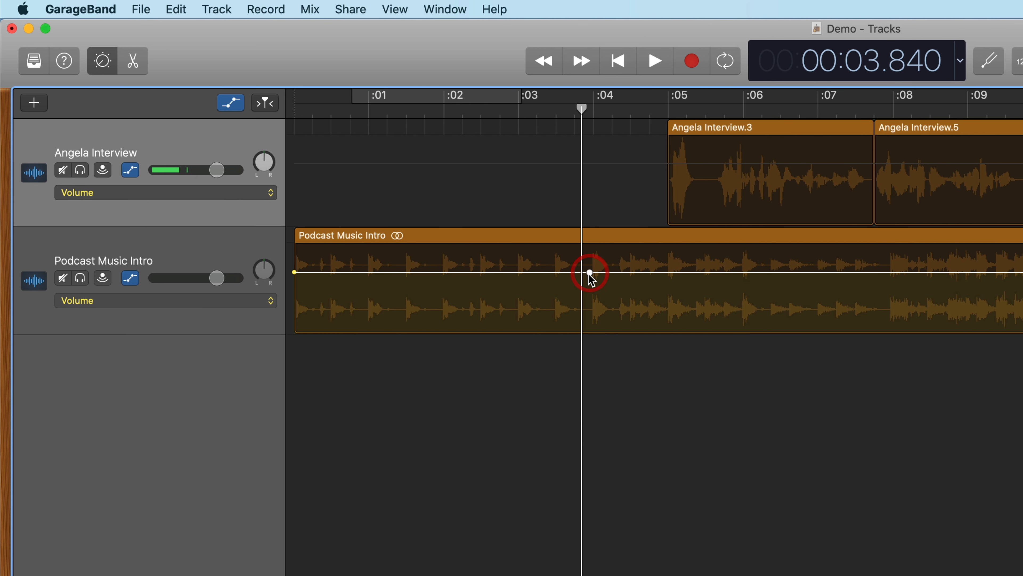
left_click(764, 273)
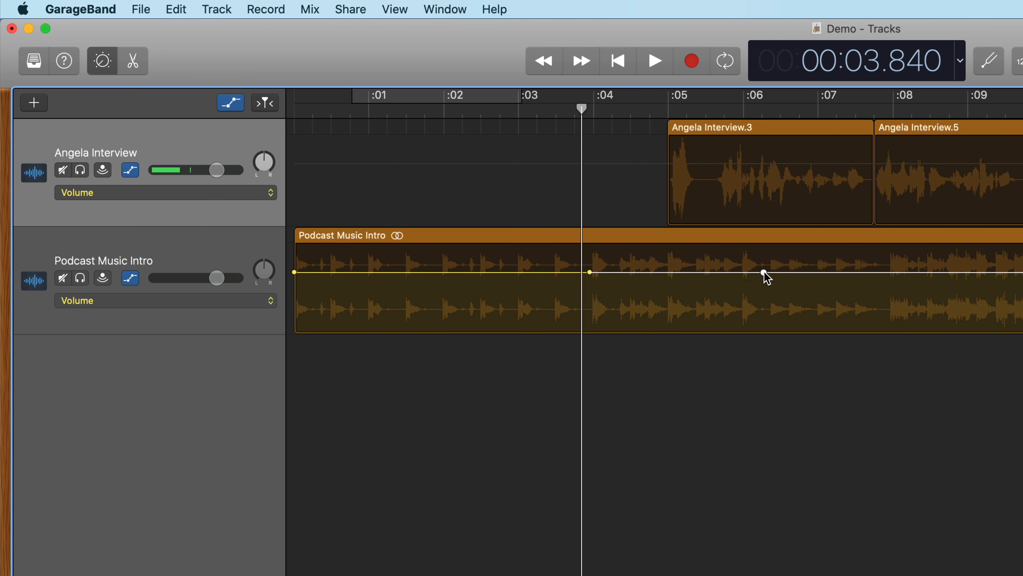
left_click_drag(764, 272, 779, 342)
- Play the mix from just after 3 seconds to check the music's fade under the interview
left_click(546, 112)
key("space")
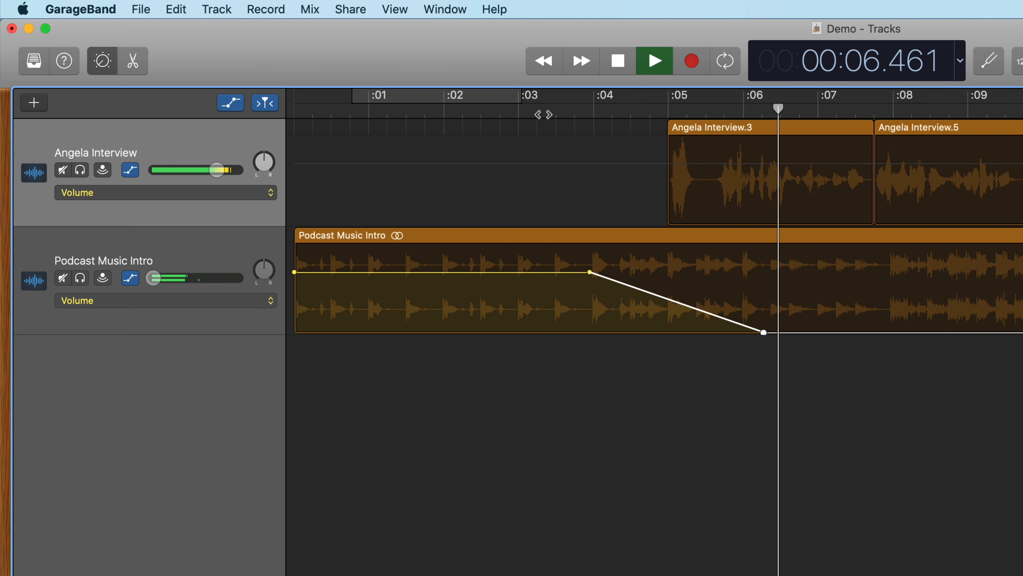
key("space")
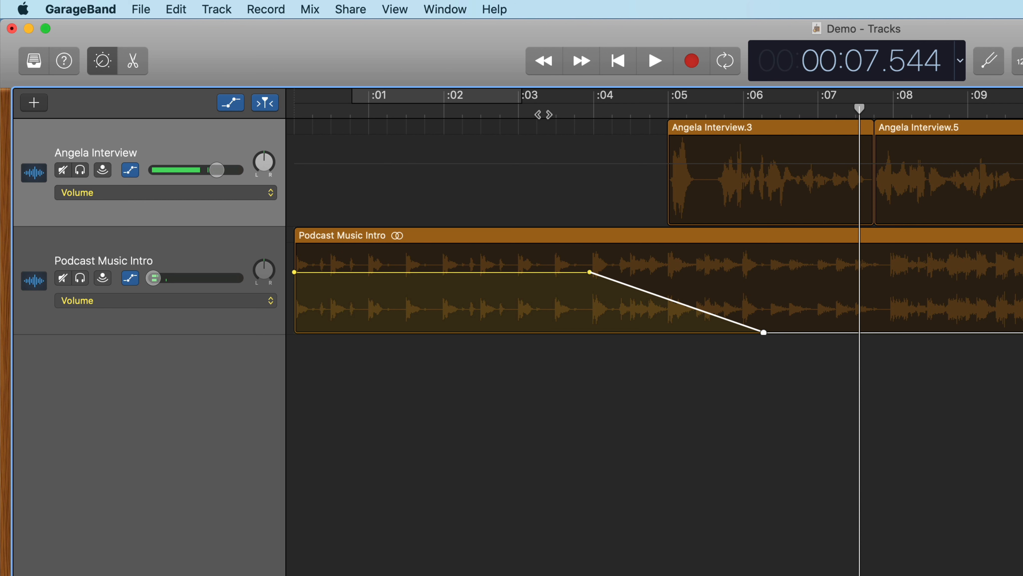
- Export the song to disk as an MP3 named Demo in the Demo Project folder
left_click(207, 123)
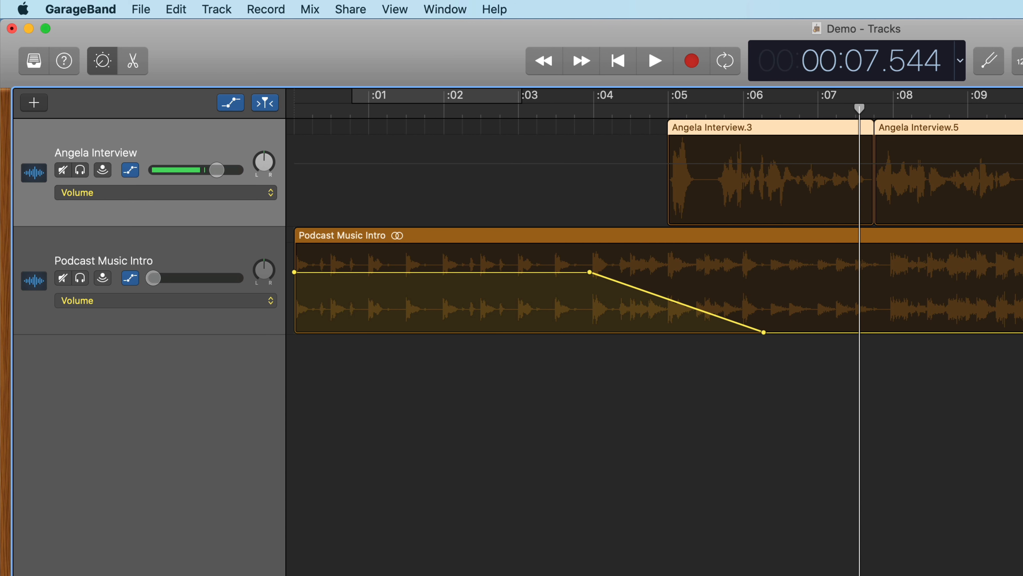
left_click(350, 10)
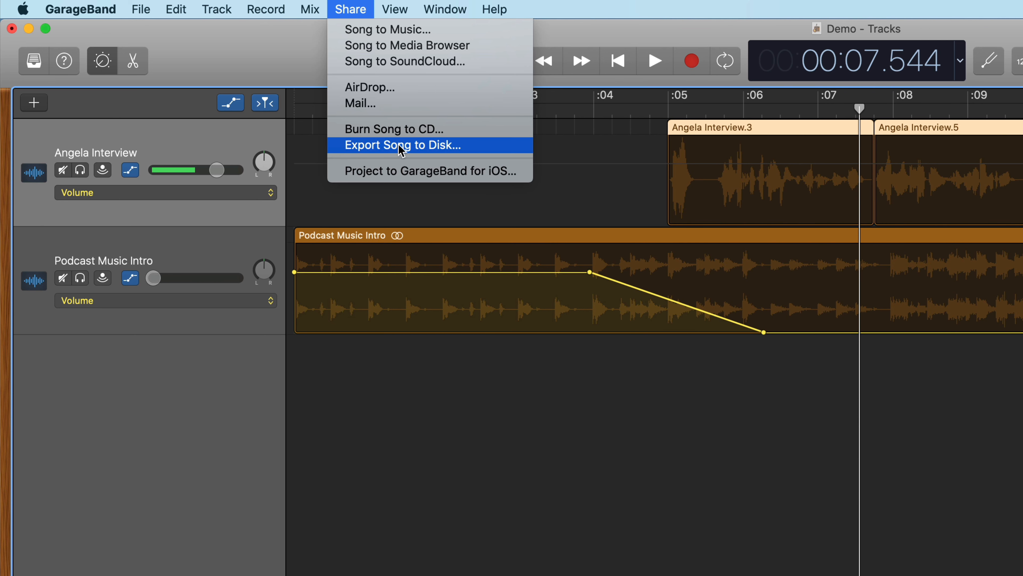
left_click(459, 145)
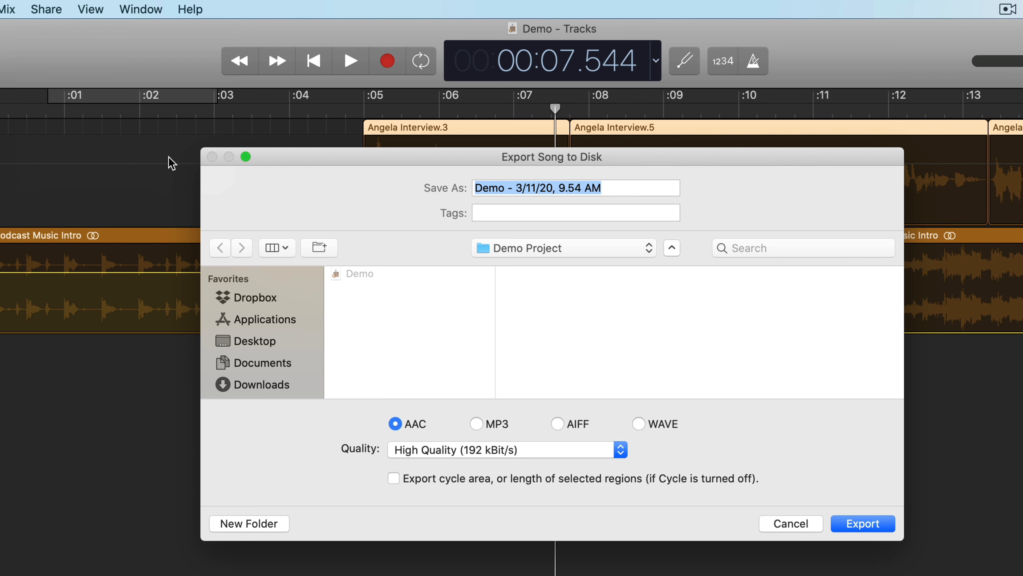
left_click(478, 424)
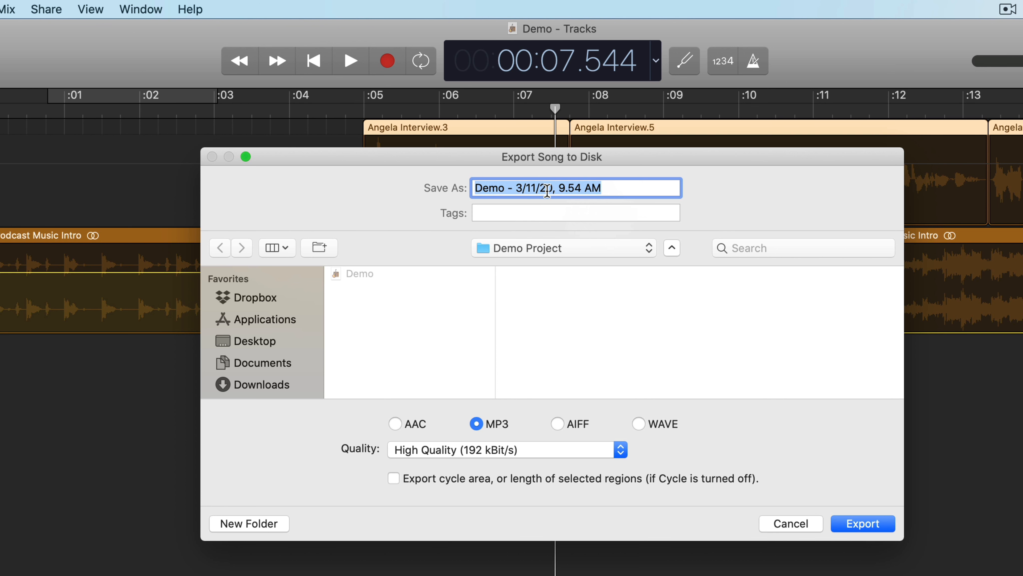
left_click(611, 187)
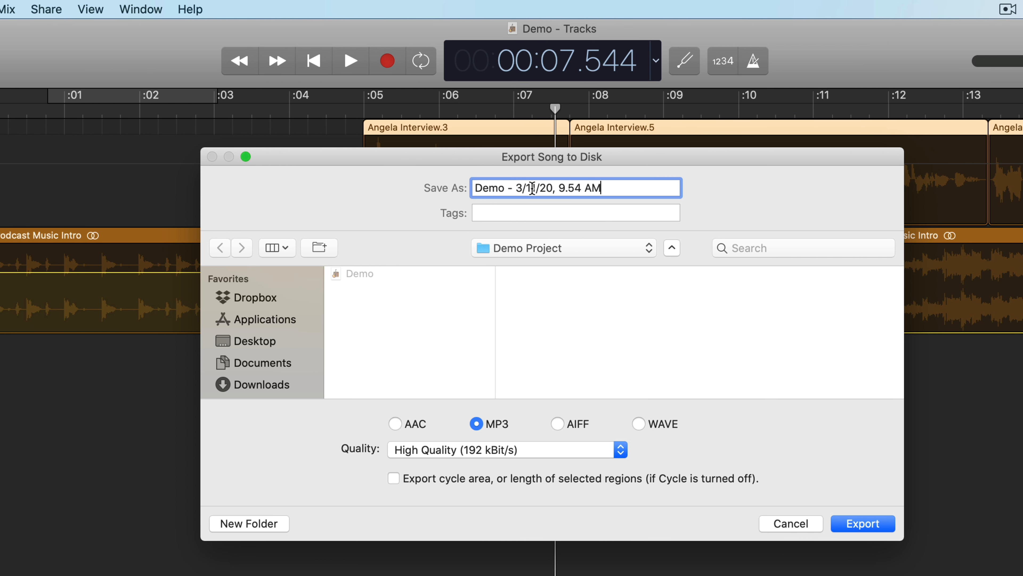
left_click_drag(515, 188, 663, 187)
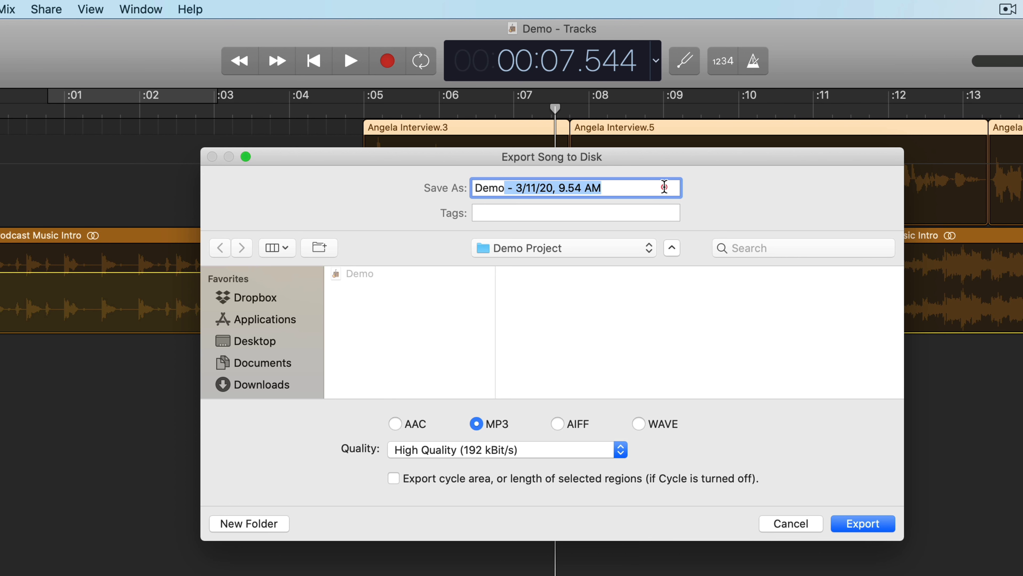
key("BackSpace")
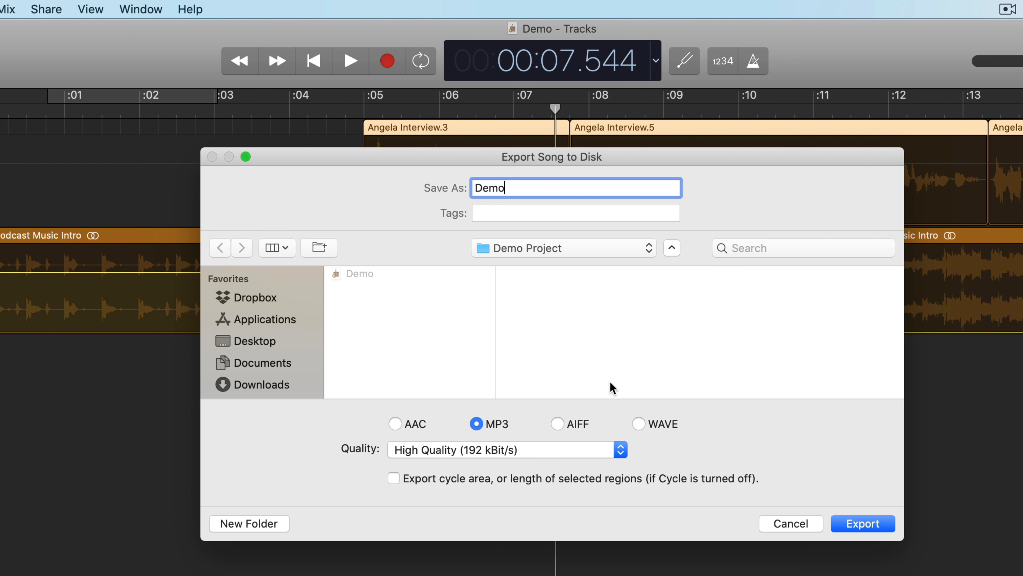
left_click(860, 522)
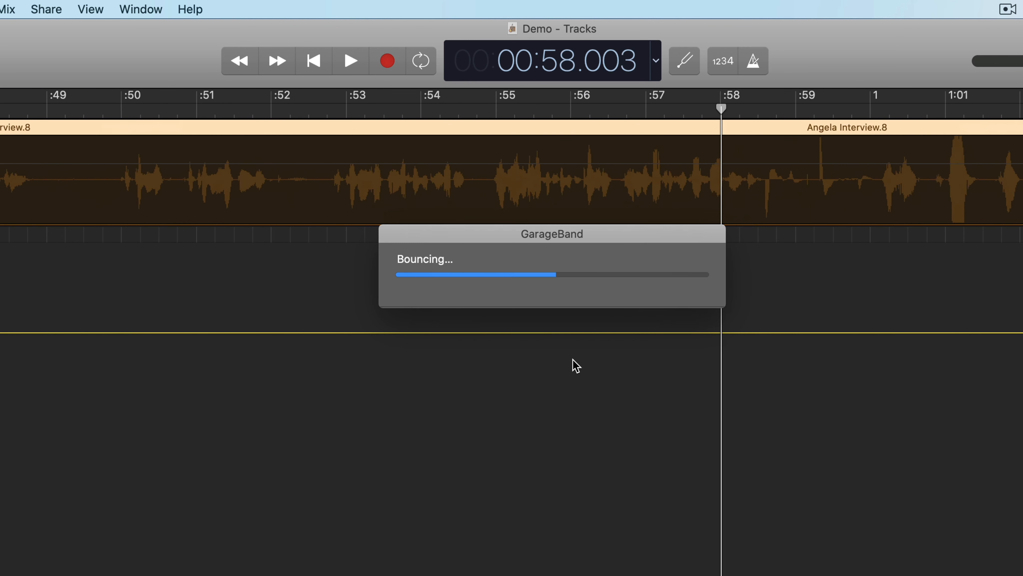